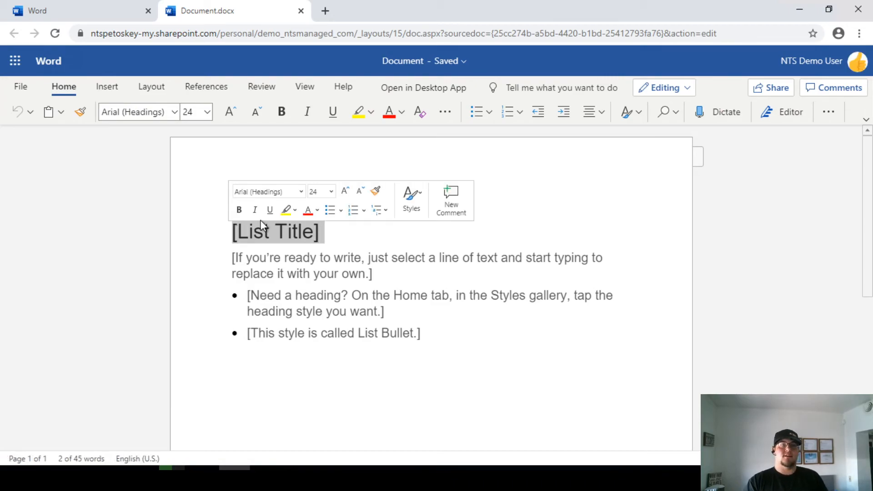
- Title the document 'Shopping List' and replace the placeholder with '[Put in here what you need from the store'
type("Shopping List")
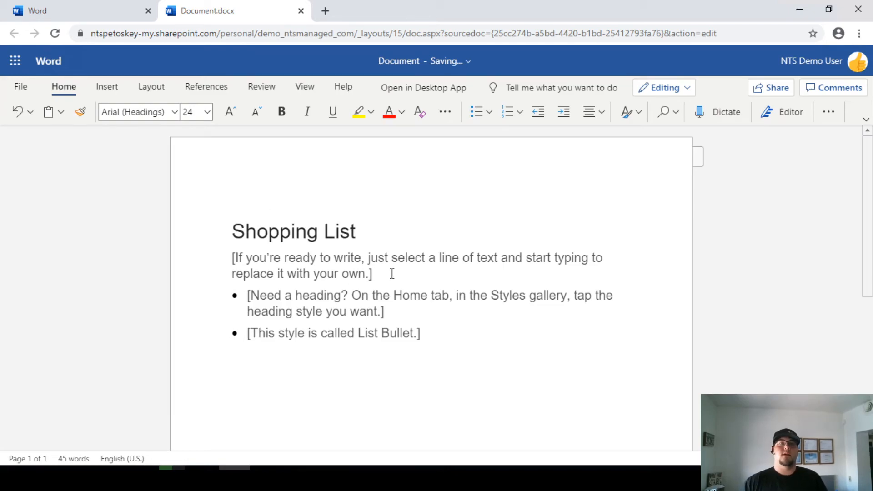
left_click_drag(381, 274, 233, 257)
key("BackSpace")
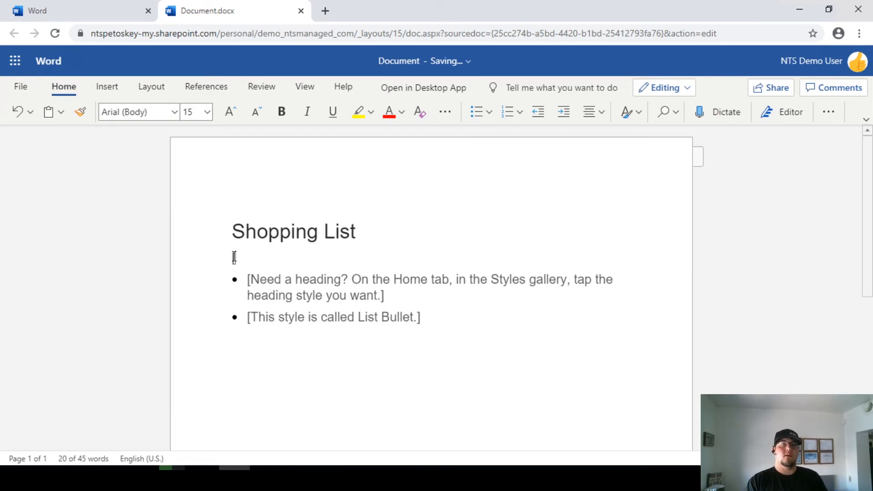
type("[Put in h")
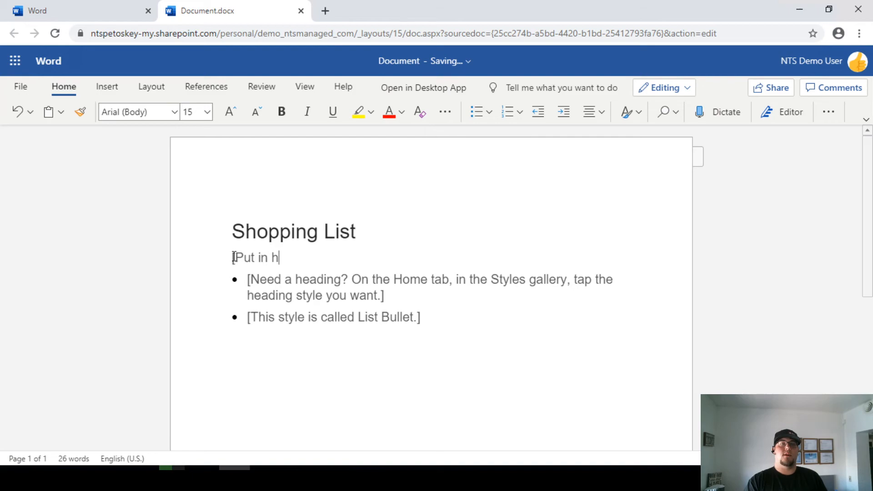
type("ere what you need f")
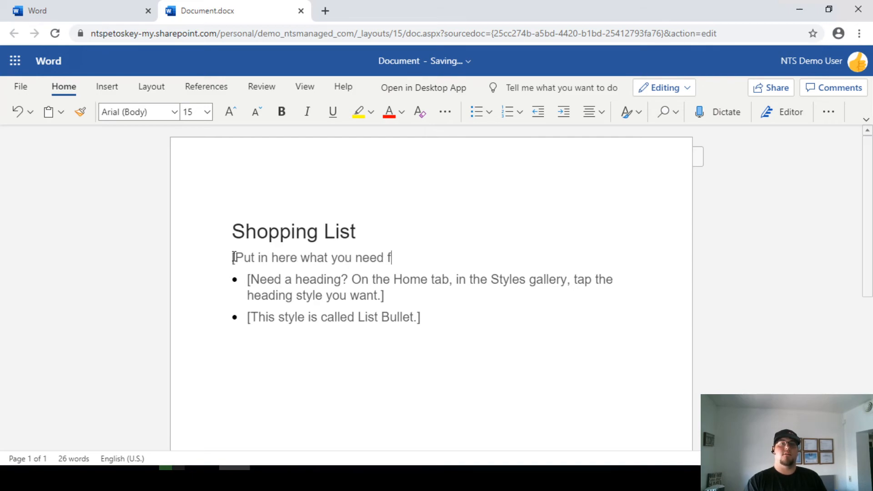
type("rom the store")
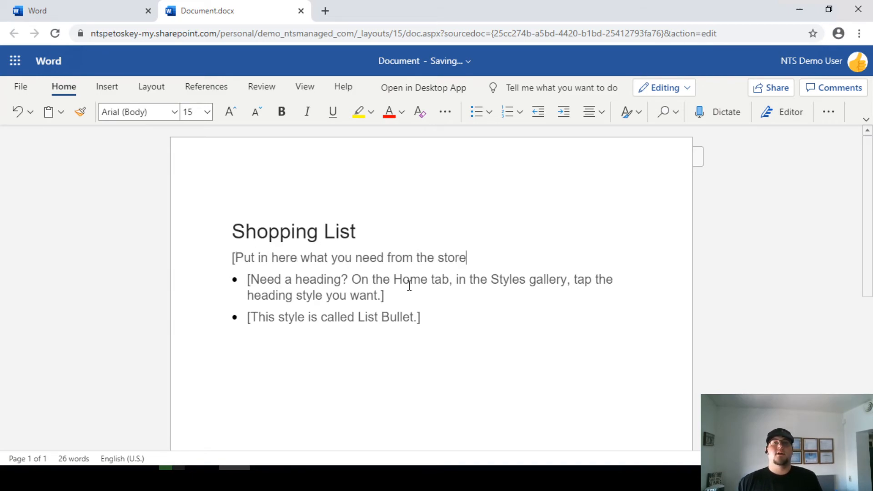
left_click(435, 313)
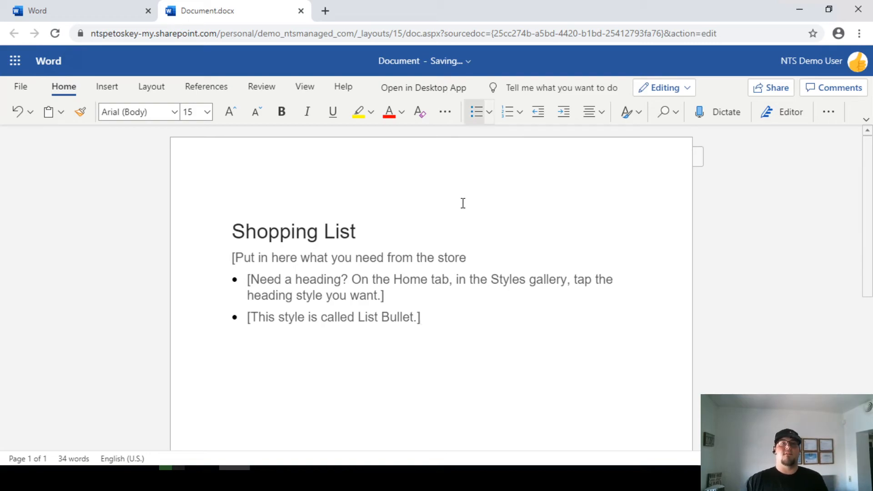
left_click(435, 63)
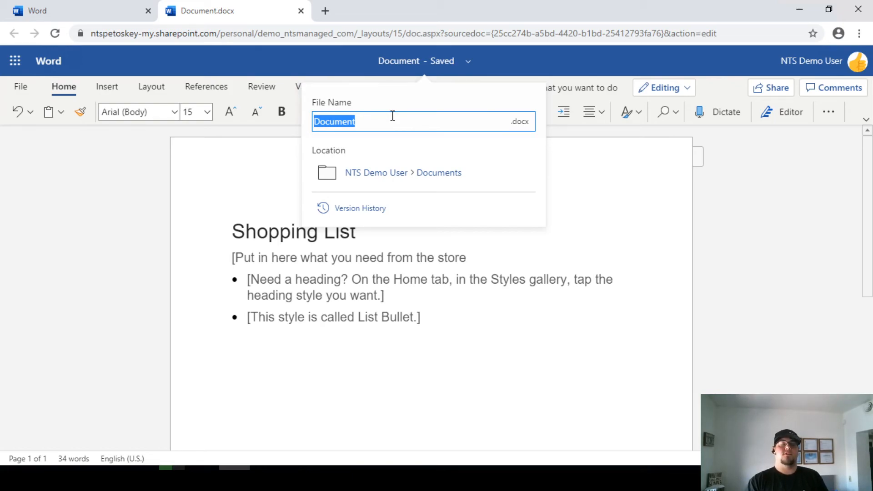
- Rename the document to 'Shared Shopping List' and return to the Word start page
type("Shared Shopping List")
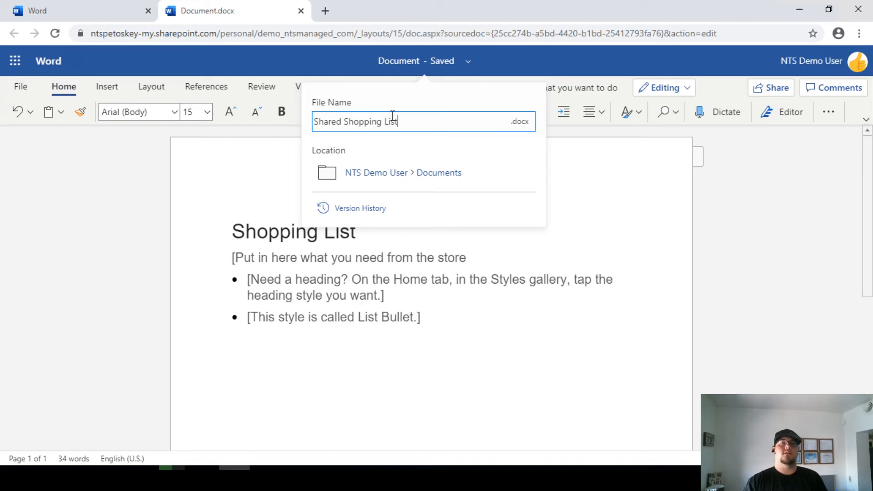
key("Return")
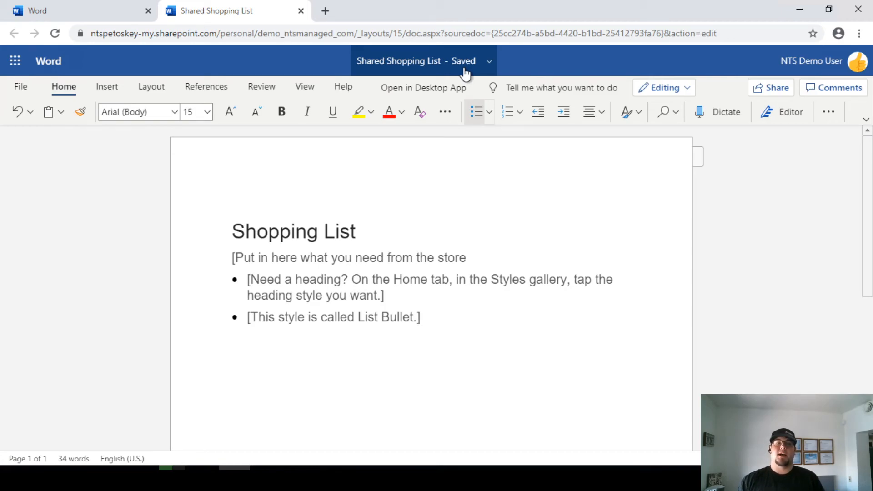
left_click(94, 11)
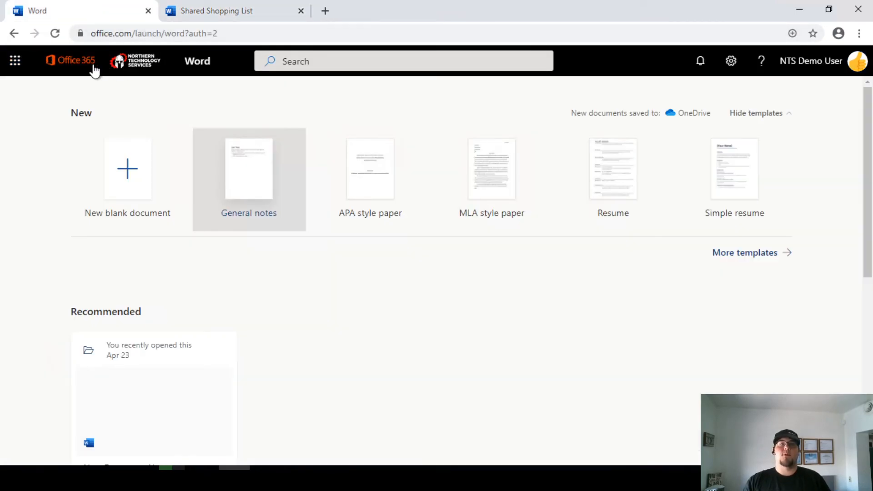
- Go to OneDrive's My files and bring up the actions for Shared Shopping List.docx
left_click(17, 72)
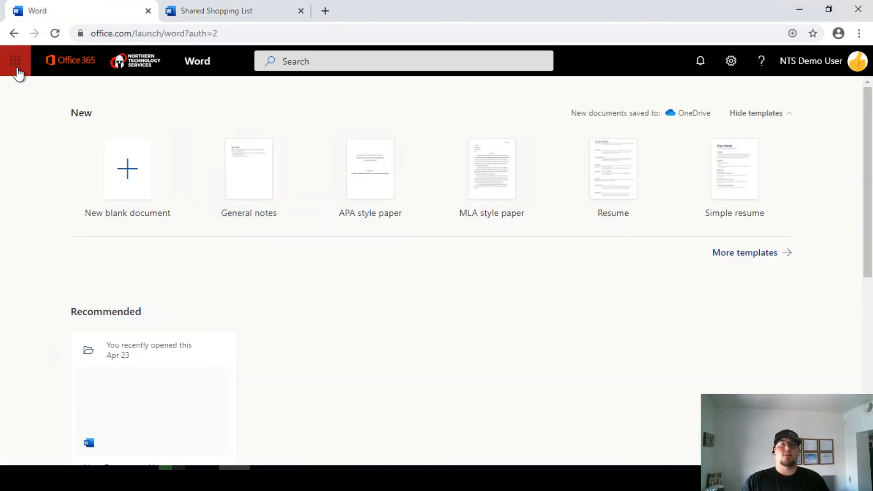
left_click(142, 150)
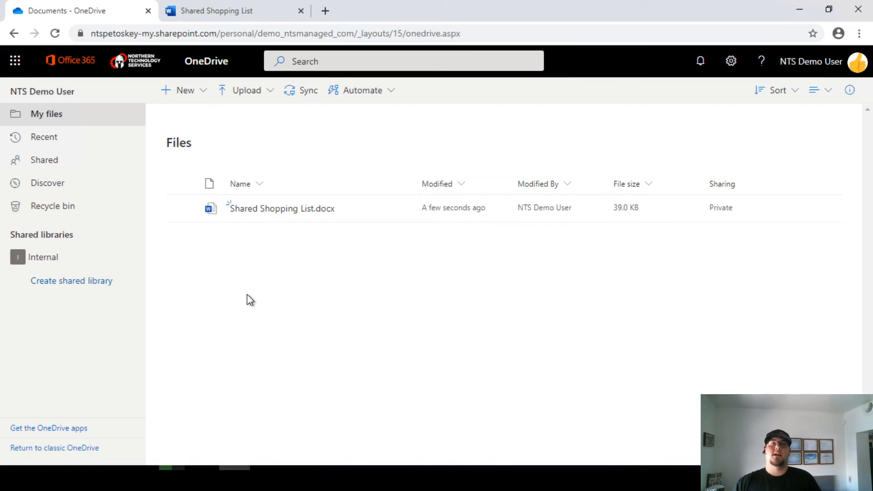
mouse_move(234, 209)
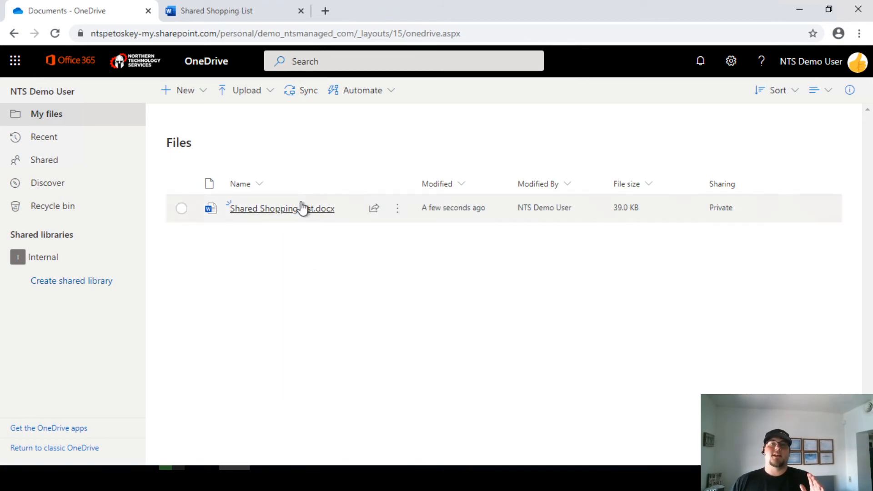
mouse_move(299, 207)
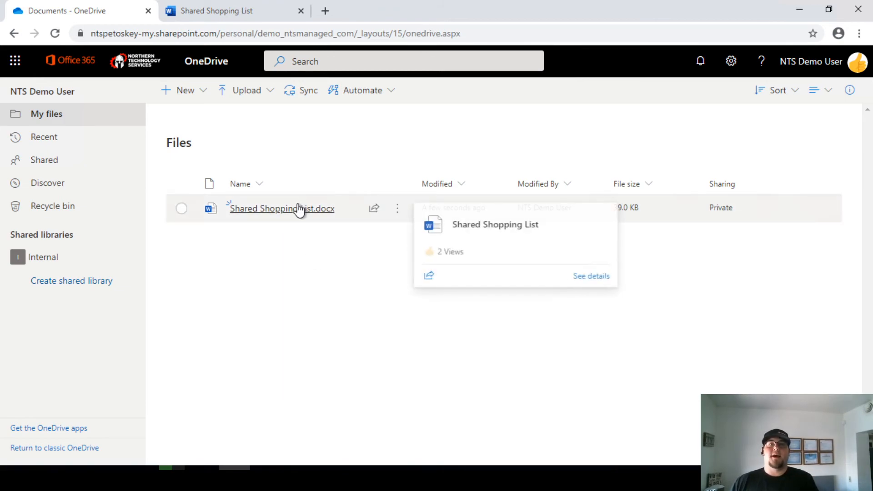
left_click(397, 211)
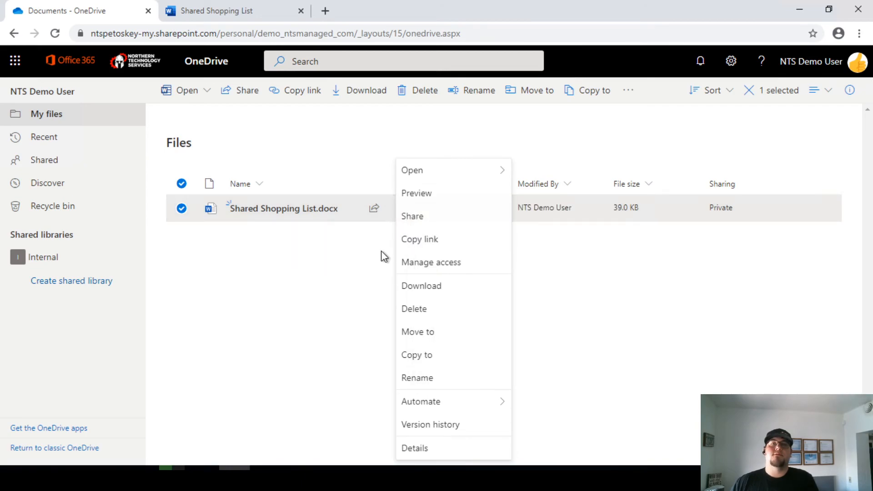
- Share the file with an edit link limited to people in Northern Technology Services
left_click(427, 219)
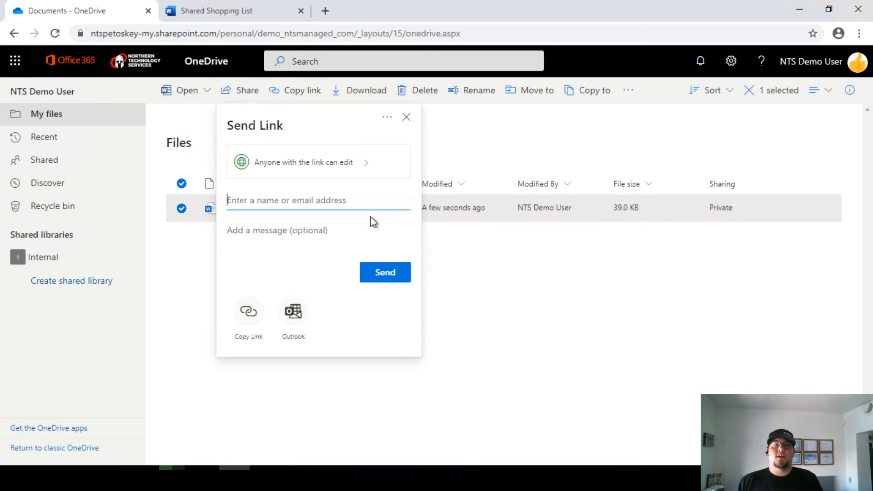
left_click(345, 169)
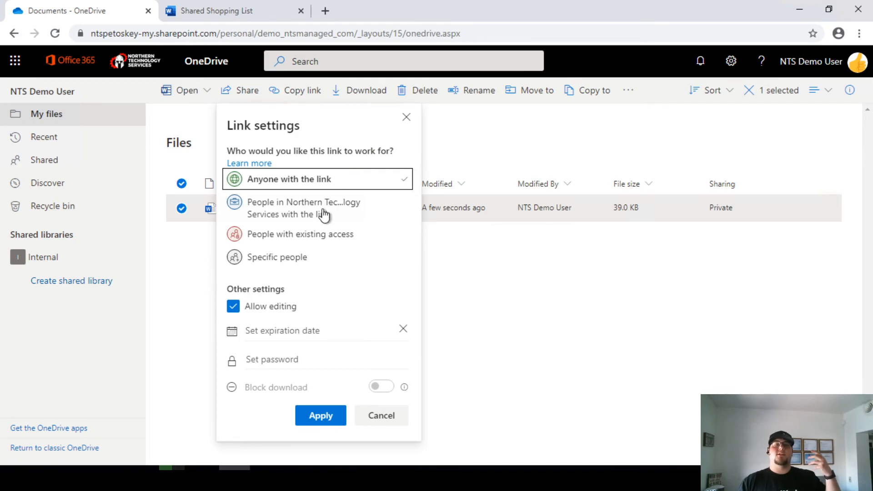
left_click(321, 217)
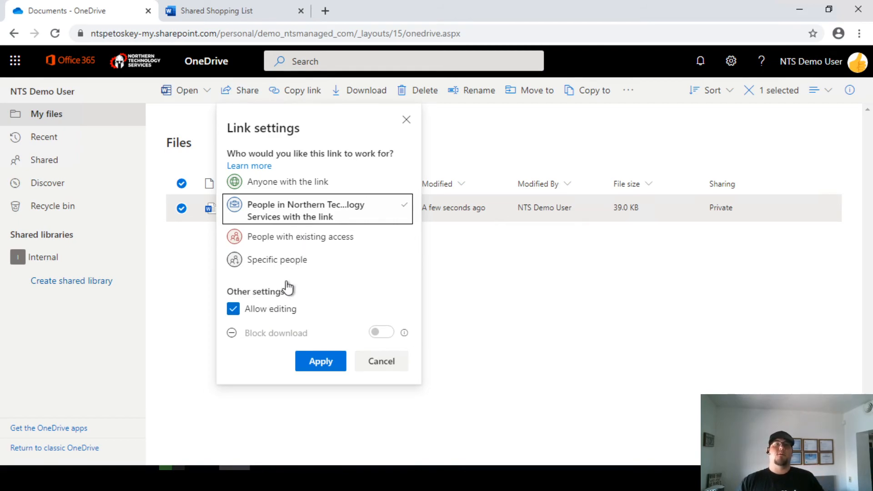
left_click(321, 363)
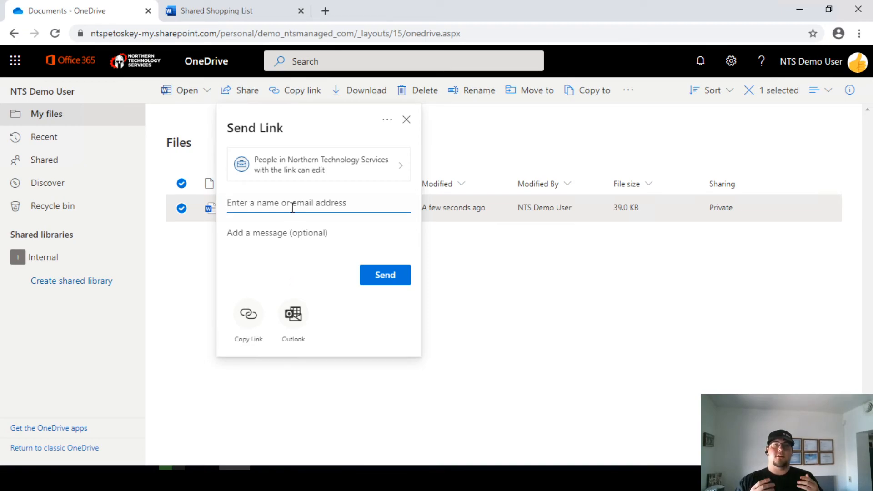
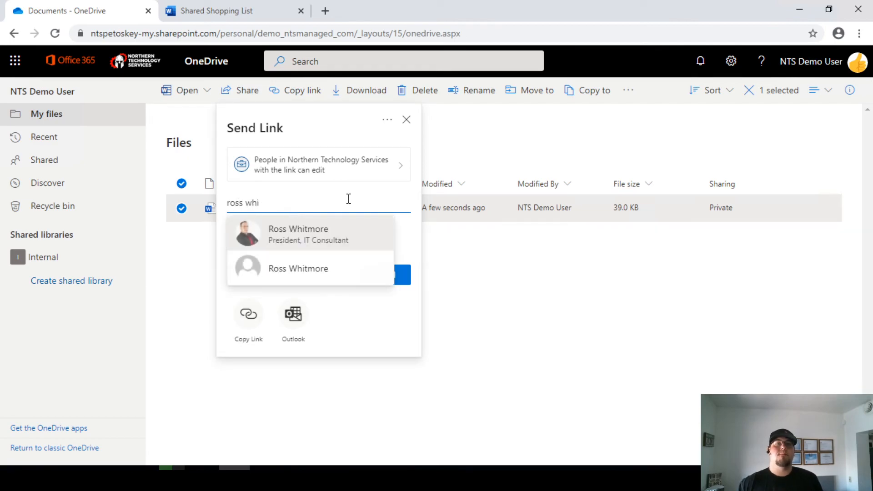
- Add the colleague as recipient with the note 'Here is the shopping list make adjustments'
left_click(315, 230)
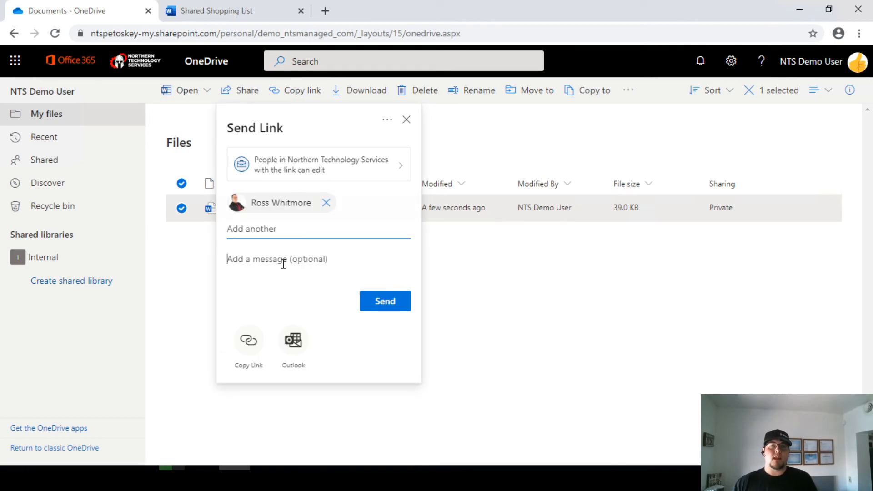
type("Here")
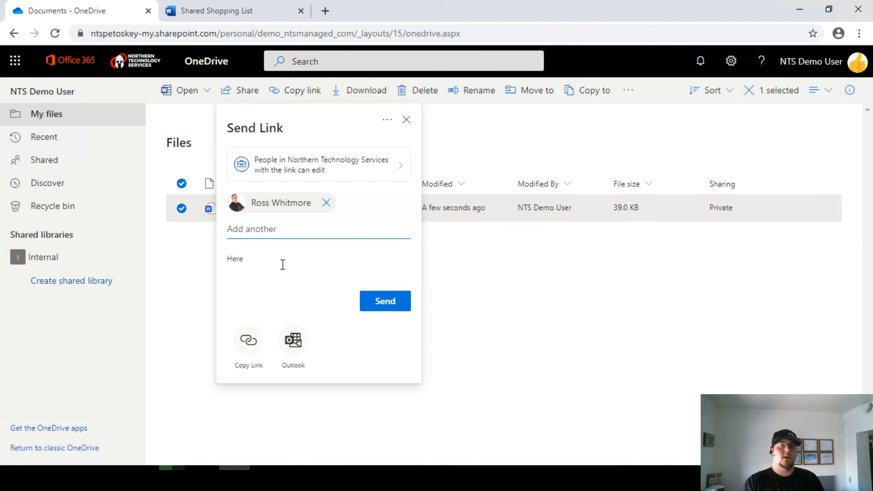
type(" is the shopping l")
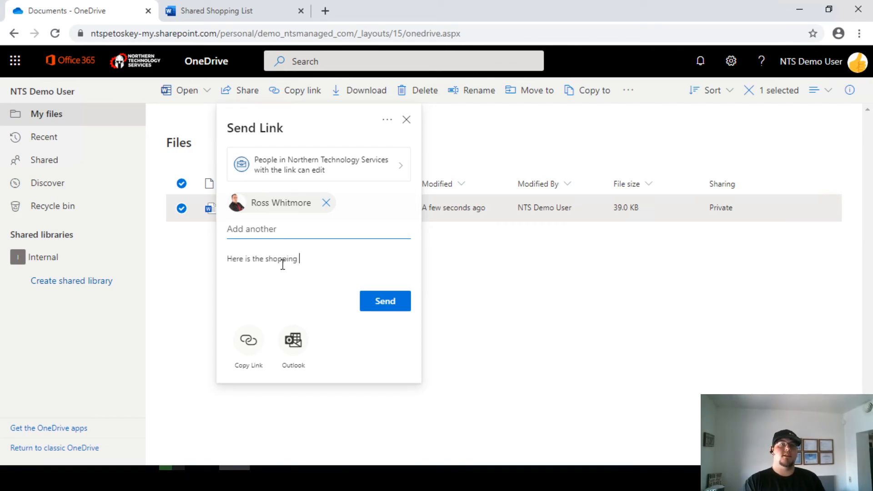
type("ist make a")
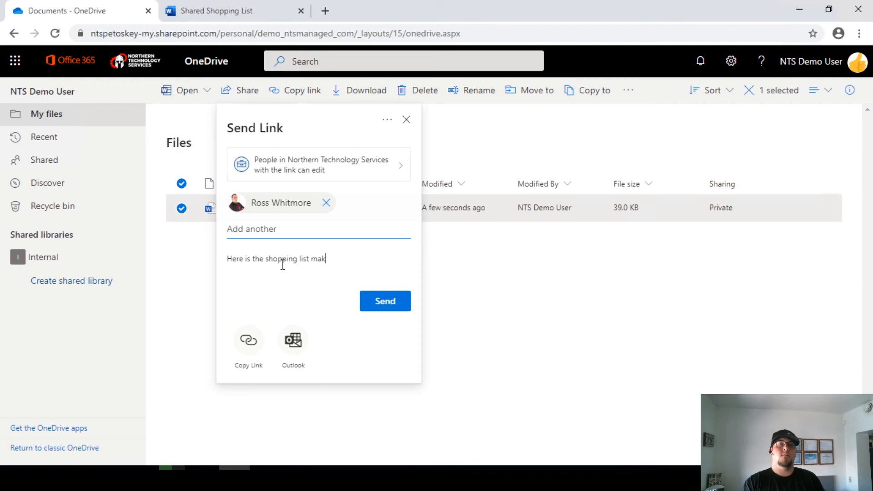
type("djustments")
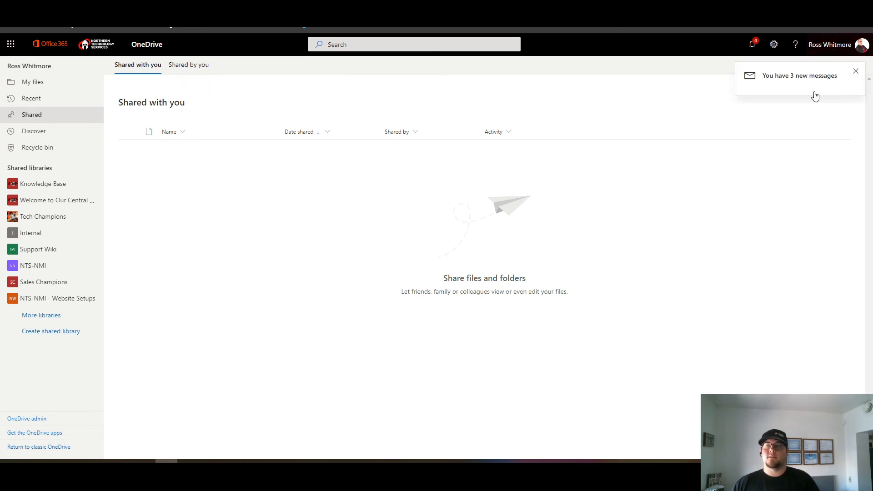
- Open the new sharing notification email in Outlook and maximize its window
left_click(798, 79)
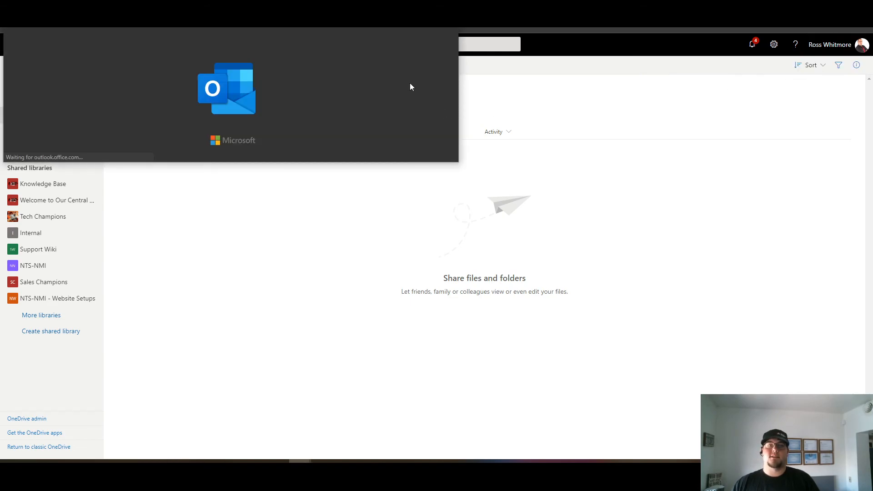
left_click_drag(227, 5, 0, 44)
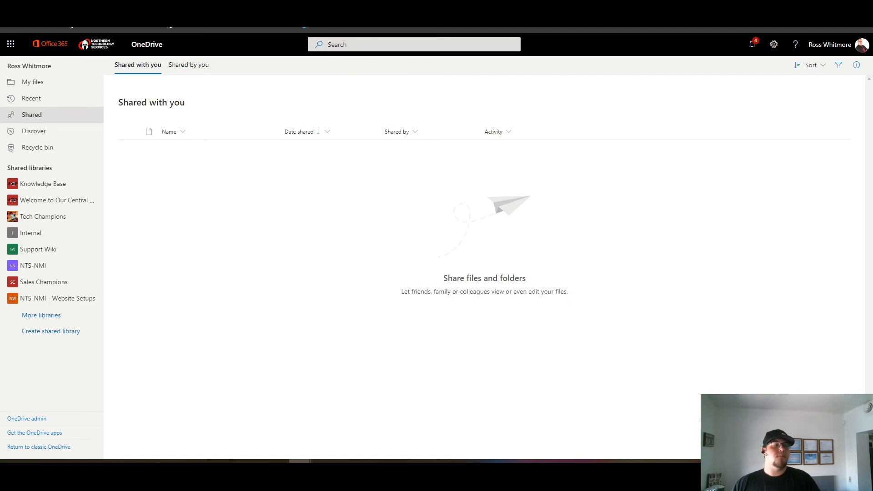
left_click_drag(0, 82, 270, 78)
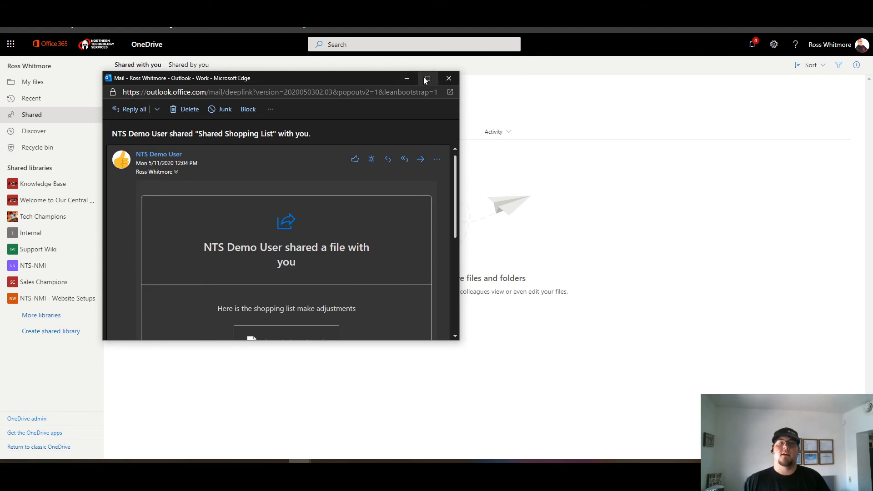
left_click(424, 78)
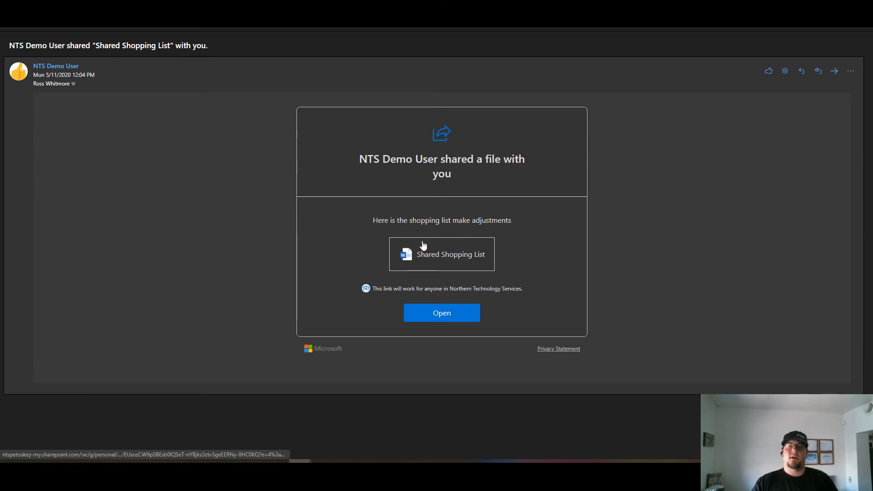
- Open Shared Shopping List in Word for the web from the email's link
left_click(437, 261)
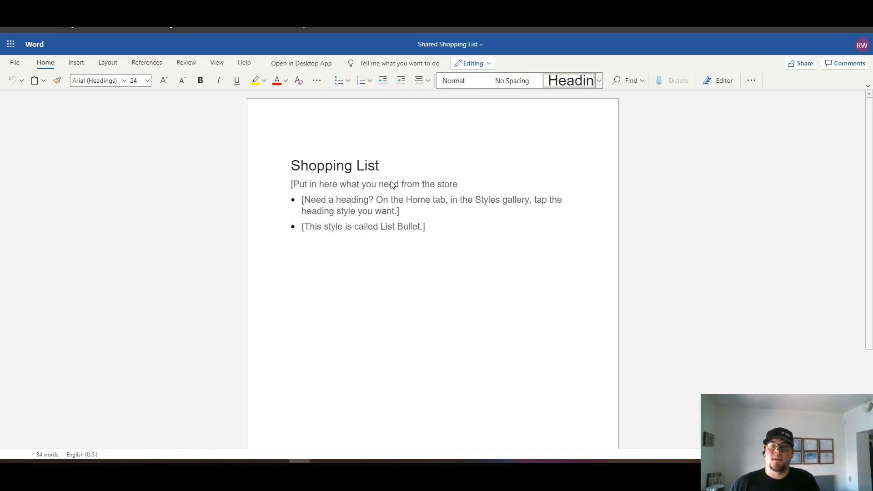
- Delete the stray bracket before the intro line and replace the first placeholder bullet with 'I need pens'
left_click(293, 184)
key("BackSpace")
left_click(398, 212)
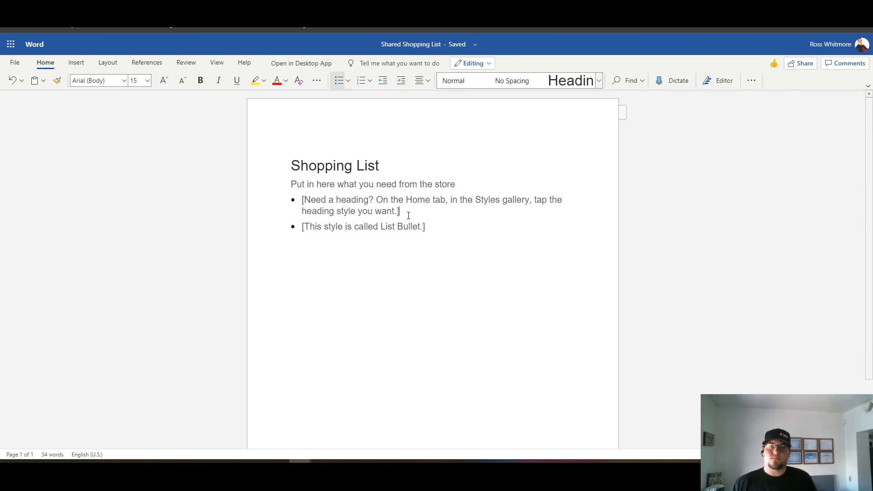
left_click_drag(408, 215, 301, 200)
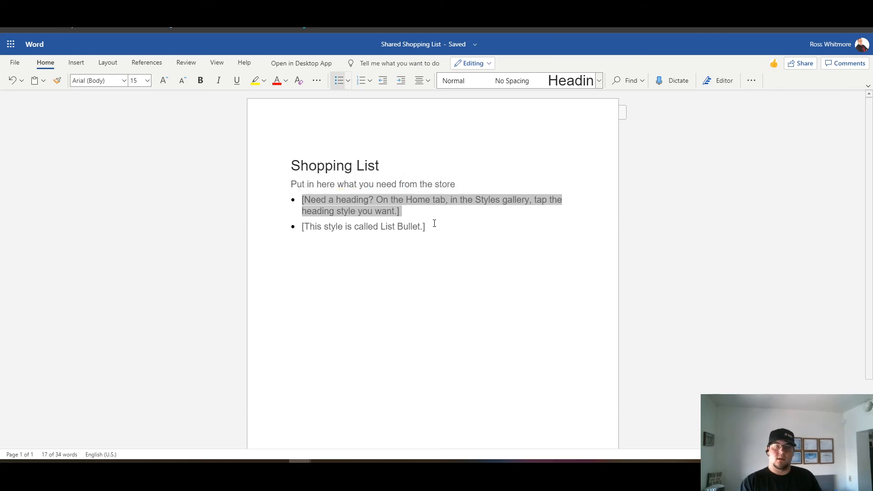
type("I need")
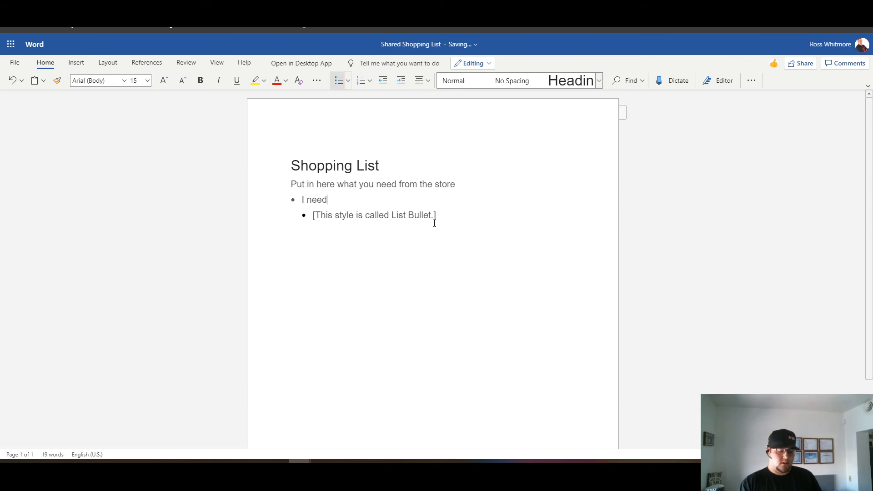
type(" pens")
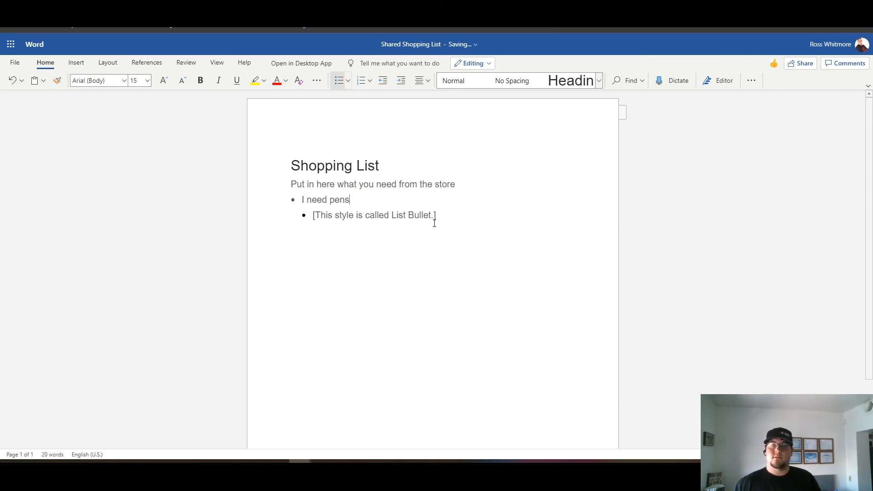
- Replace the second placeholder bullet with 'Sticky notes', leaving an empty bullet below it
left_click_drag(450, 215, 310, 215)
key("BackSpace")
key("BackSpace")
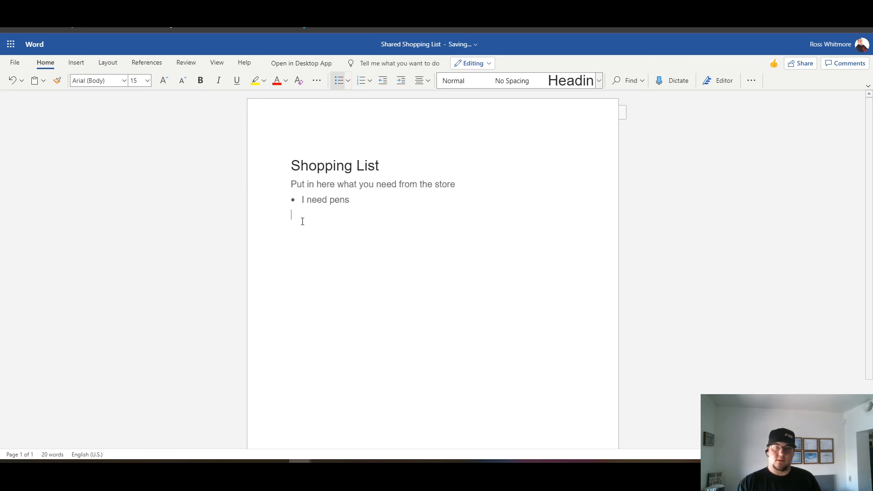
type("Sticky notes")
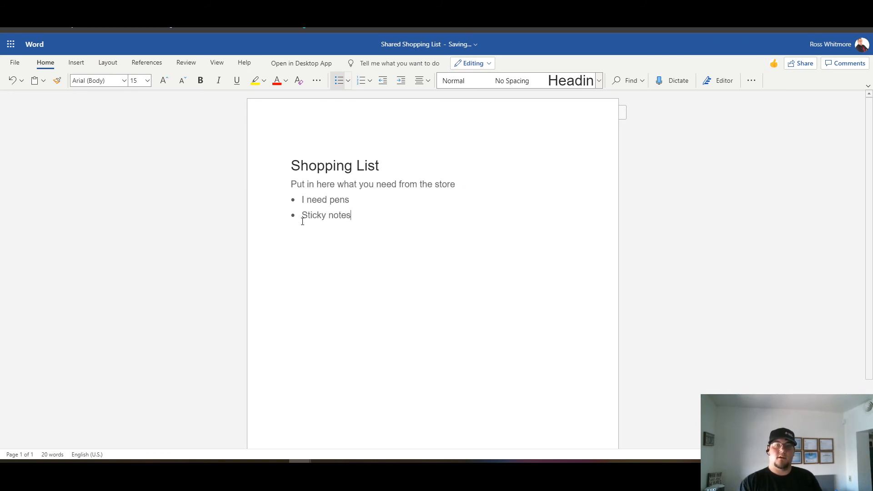
key("Return")
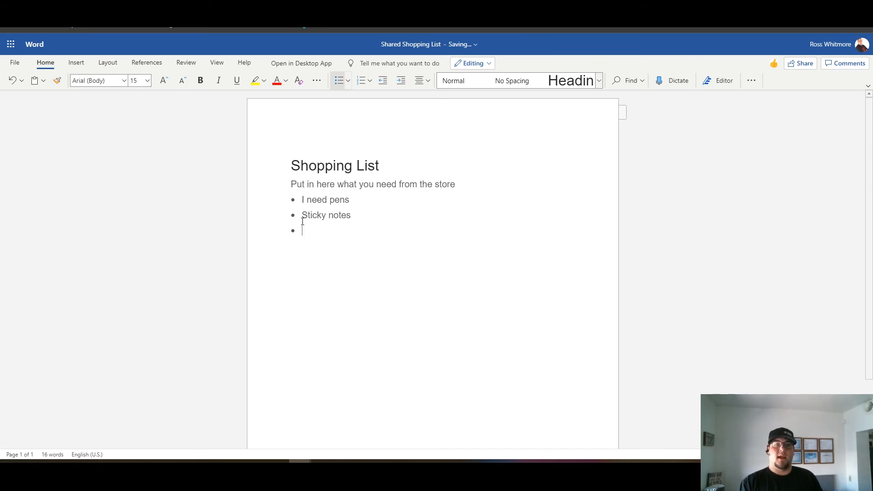
type("Corona ")
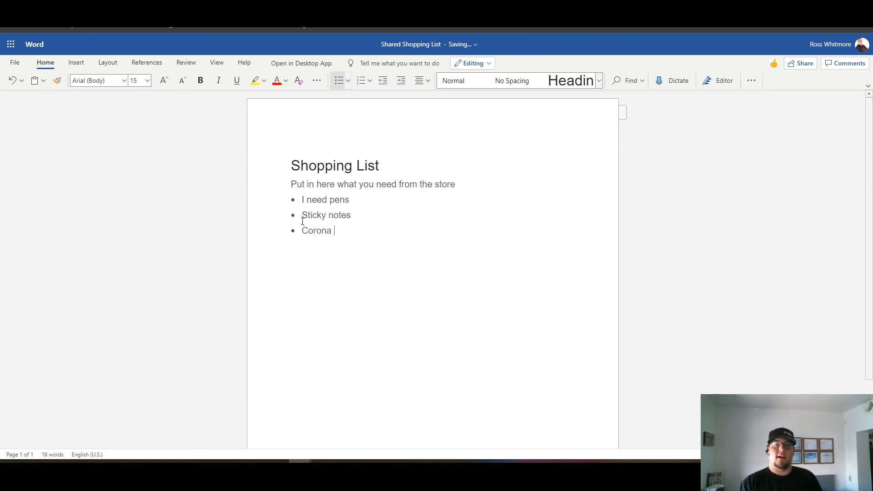
type("Extra")
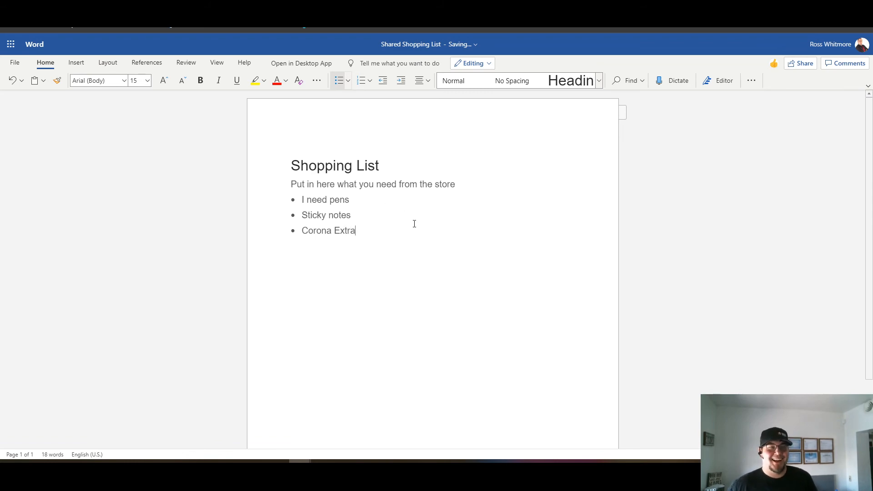
key("BackSpace")
key("BackSpace")
key("BackSpace")
key("BackSpace")
key("BackSpace")
key("BackSpace")
key("BackSpace")
key("BackSpace")
key("BackSpace")
key("BackSpace")
key("BackSpace")
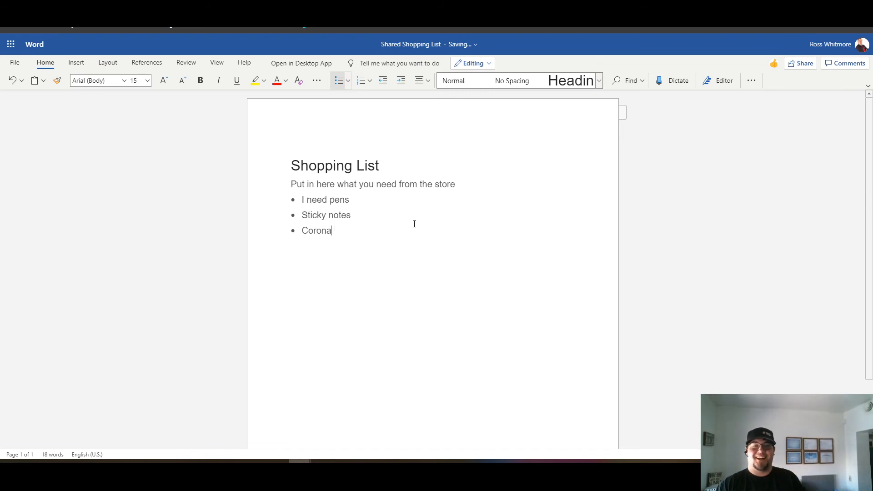
key("BackSpace")
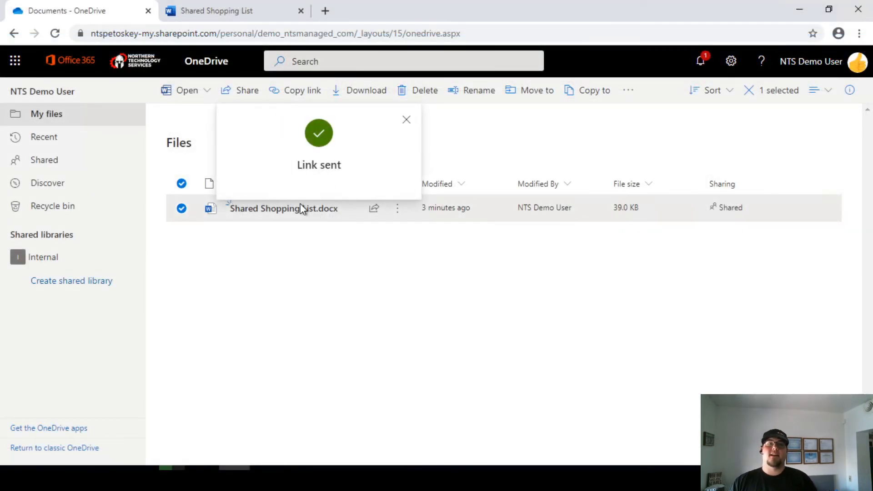
- Dismiss the Link sent notice and open Shared Shopping List.docx in Word for the web
left_click(292, 221)
left_click(293, 217)
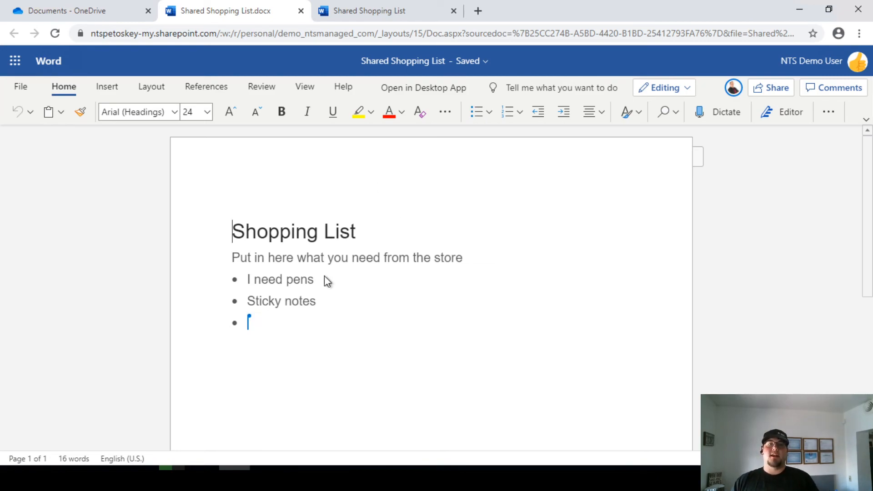
- Check the co-editor's presence as Sharpies and Gloves are added, then close the feedback popup
mouse_move(255, 320)
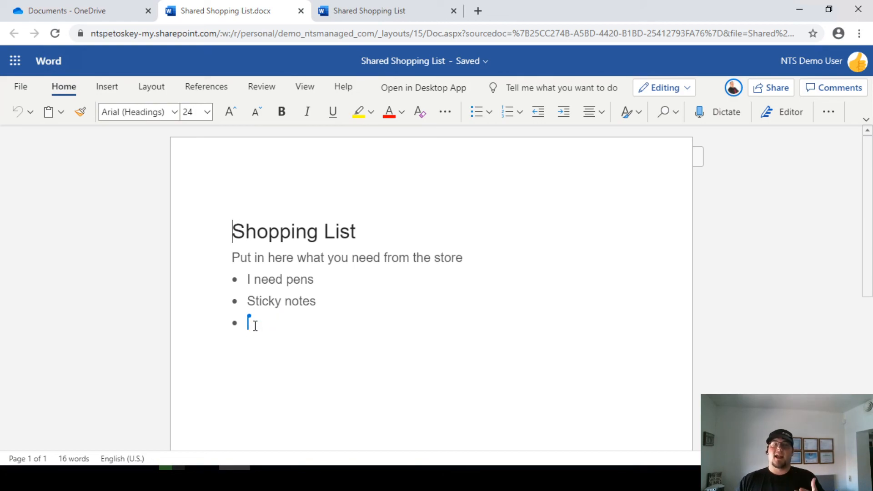
left_click(732, 91)
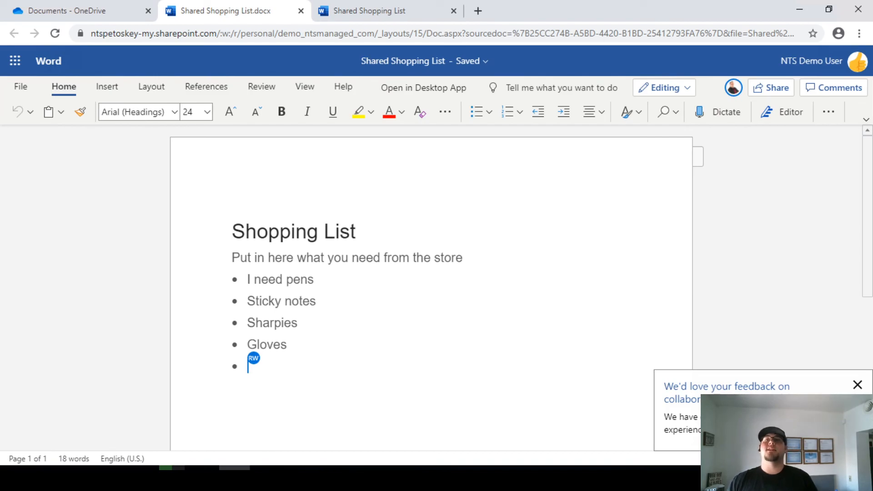
left_click(857, 385)
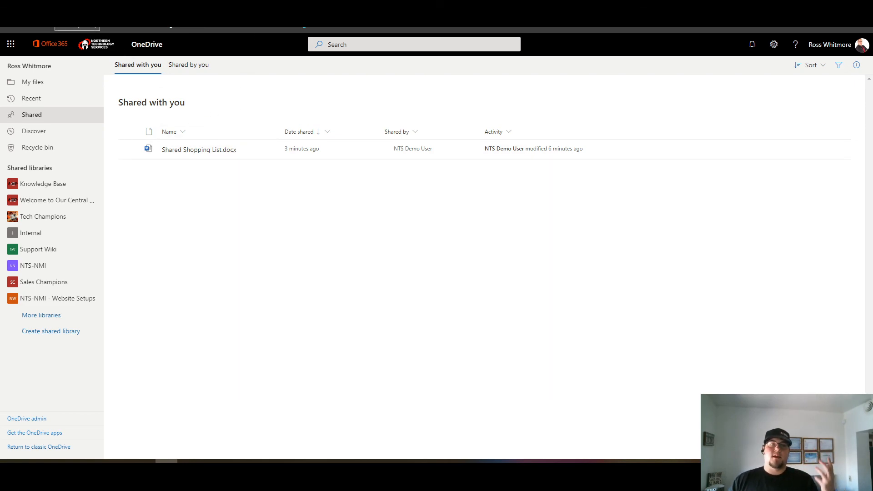
- As the recipient, refresh the shared list and try opening Shared Shopping List.docx, which is denied
left_click(46, 12)
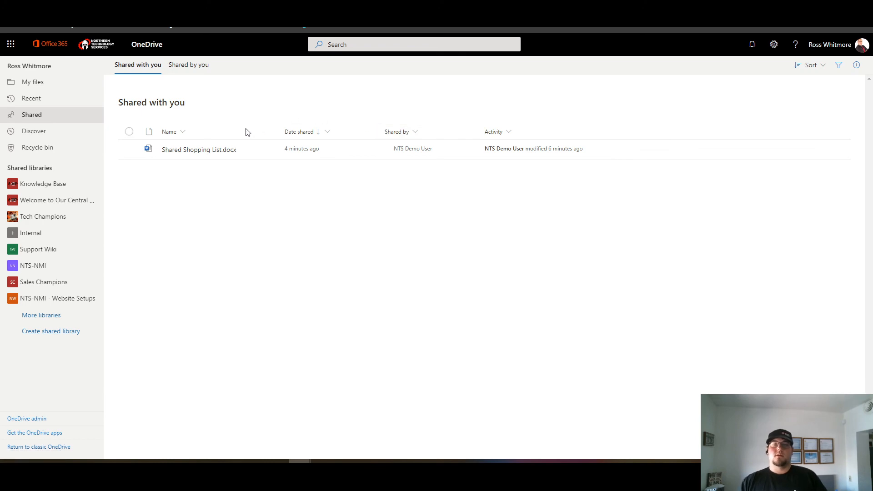
left_click(211, 150)
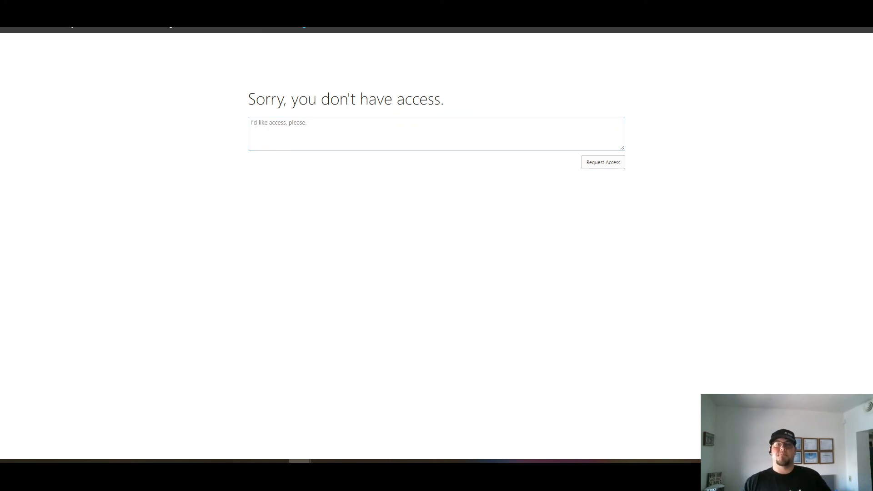
left_click(254, 3)
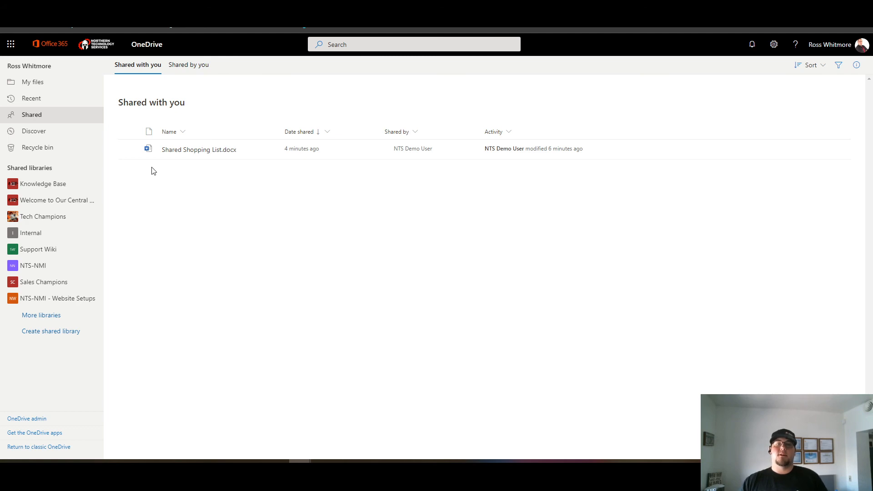
- Remove Shared Shopping List.docx from the recipient's Shared with you list
left_click(129, 149)
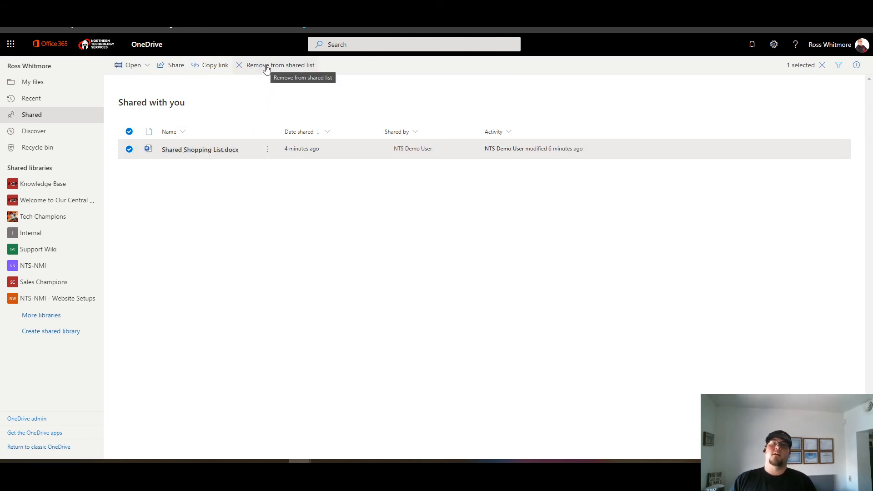
left_click(267, 69)
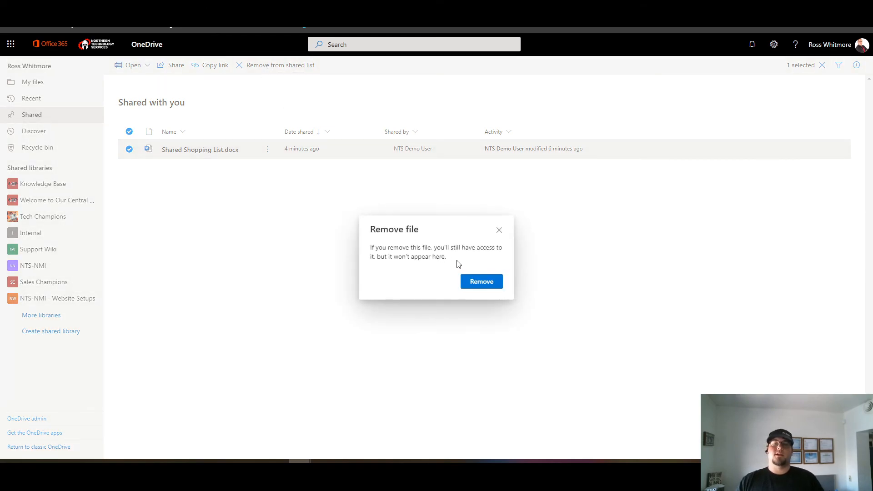
left_click(462, 287)
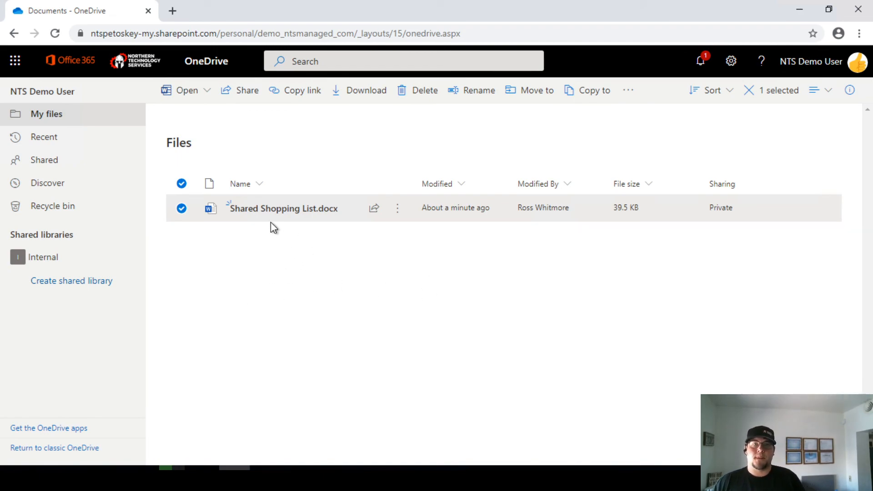
- Share the shopping list with an anyone link: view-only, expiring May 15 2020, downloads blocked
left_click(398, 213)
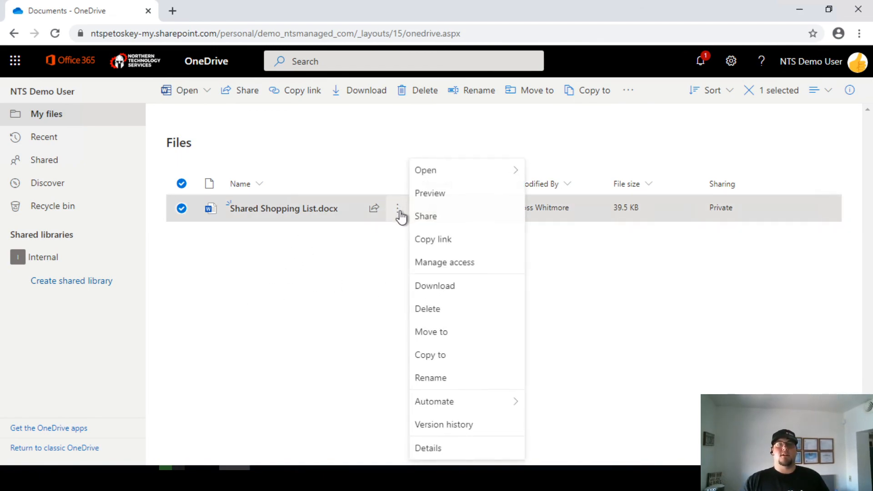
left_click(458, 220)
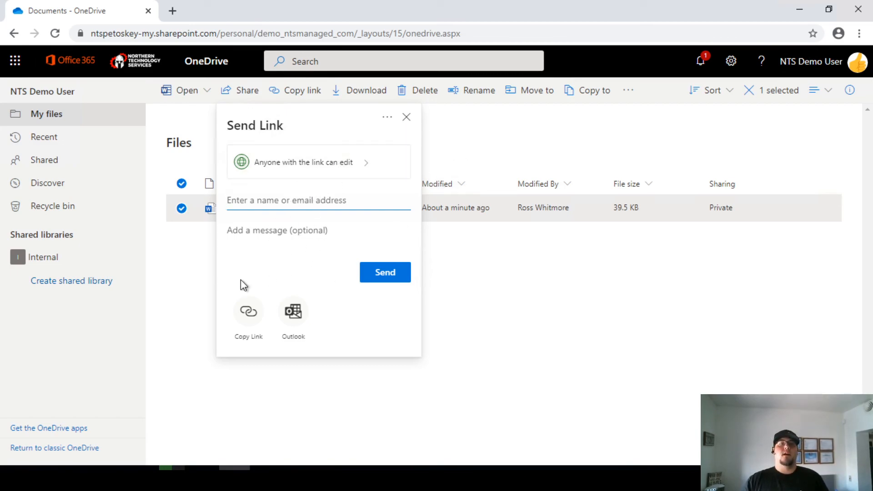
left_click(327, 168)
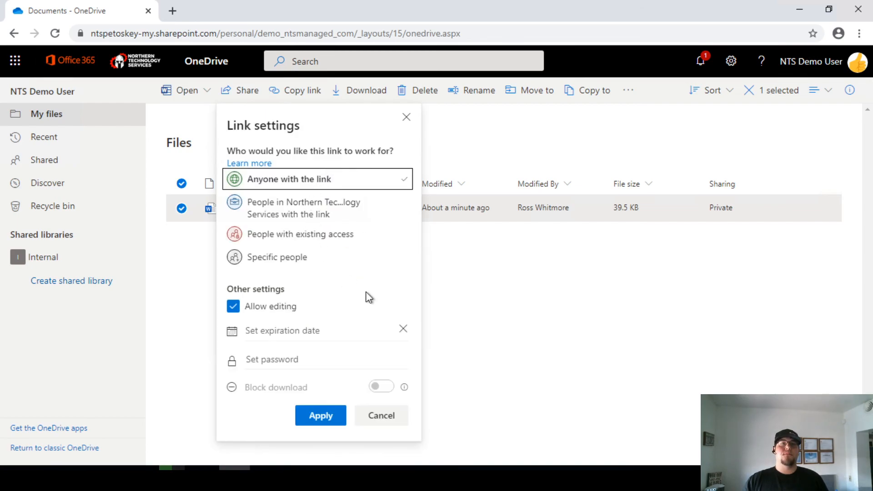
left_click(287, 308)
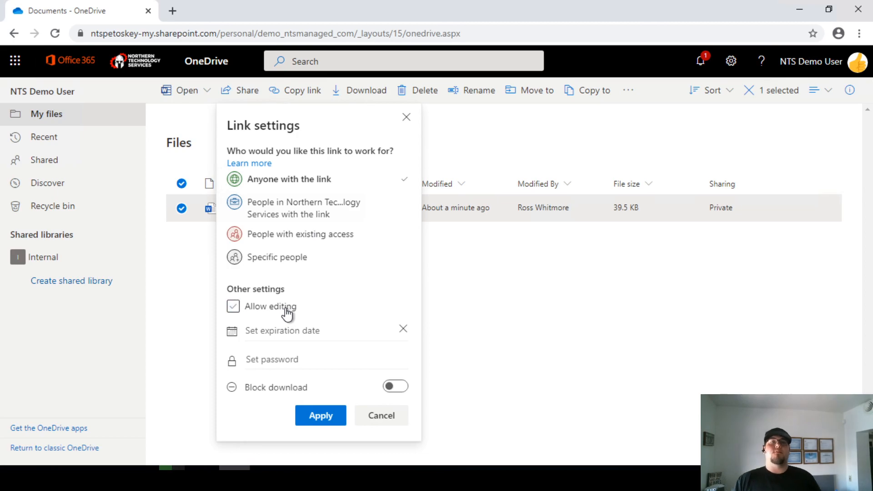
left_click(302, 335)
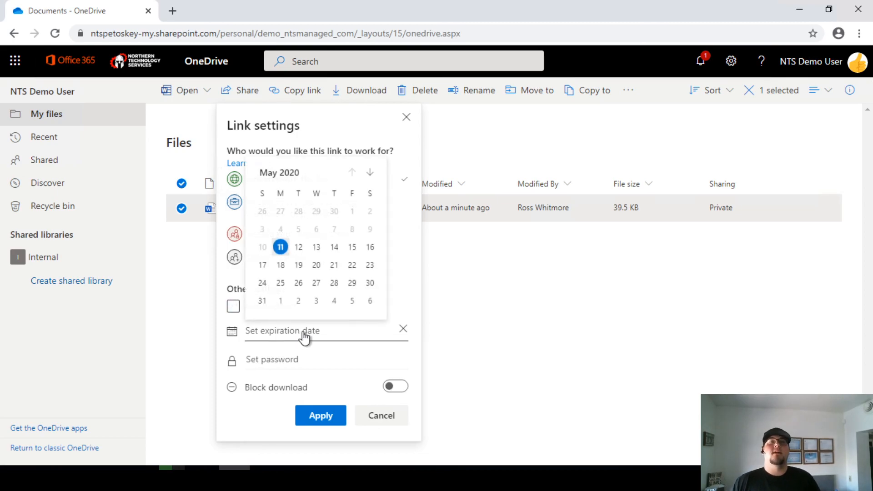
left_click(353, 247)
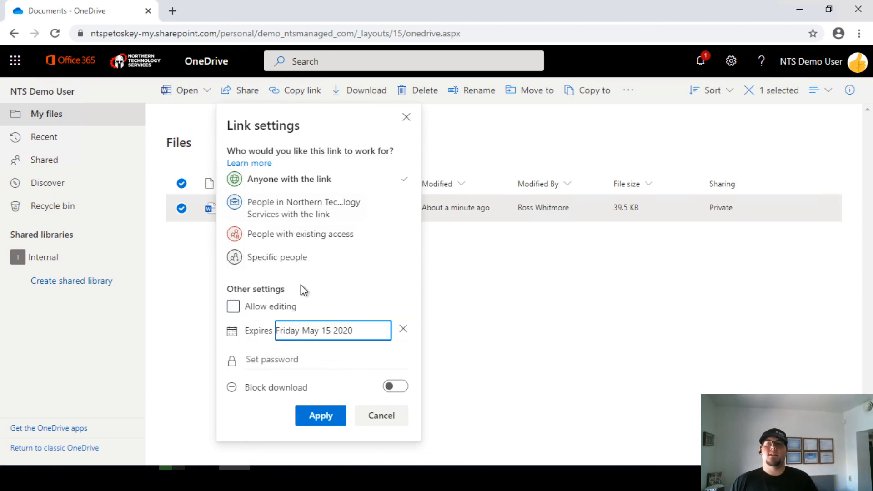
left_click(318, 306)
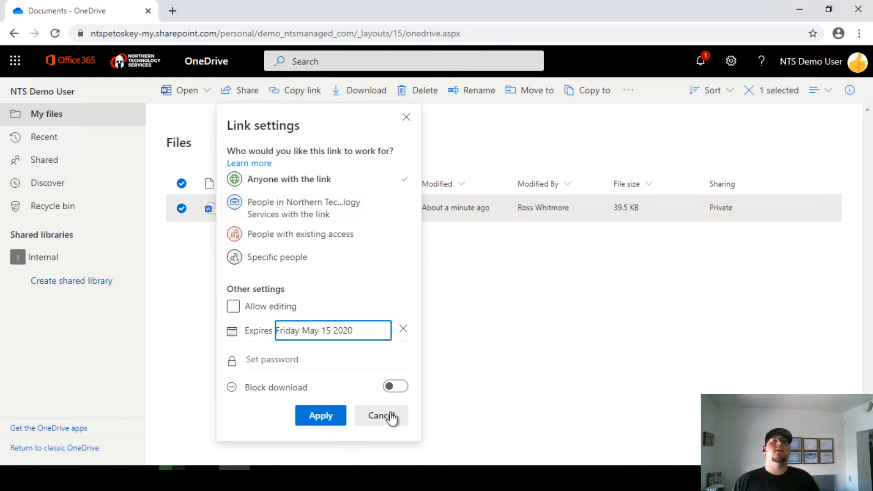
left_click(398, 387)
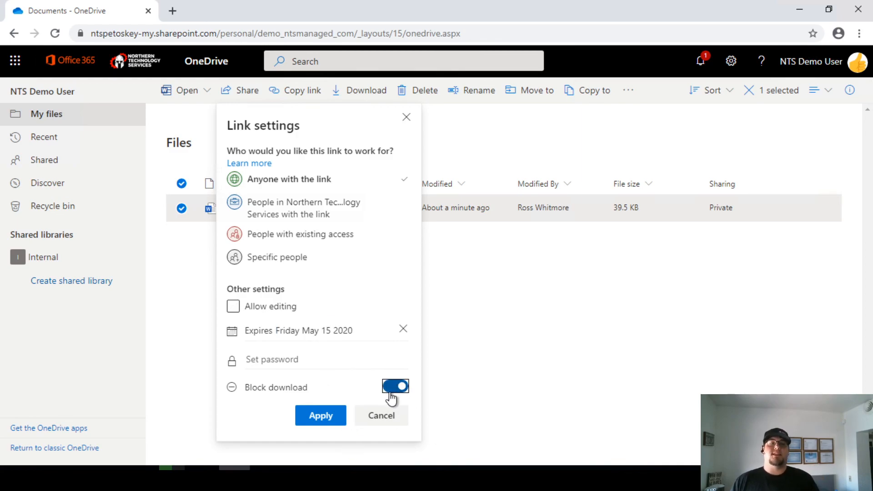
left_click(321, 417)
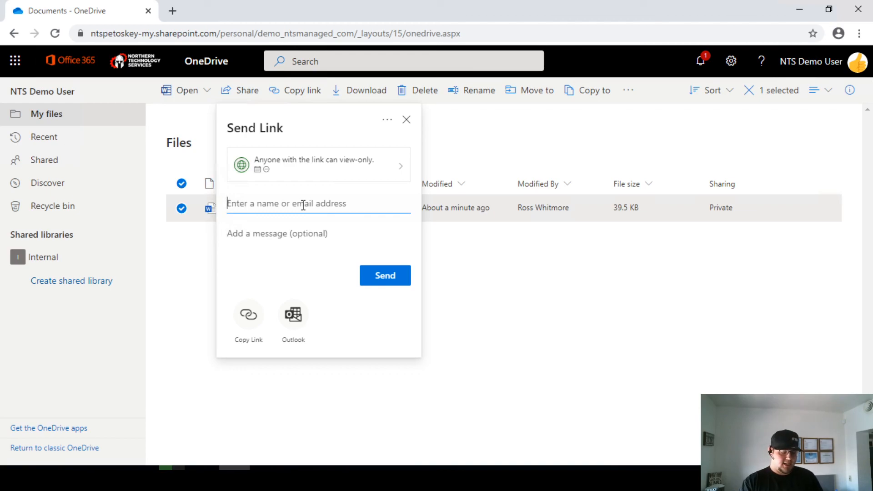
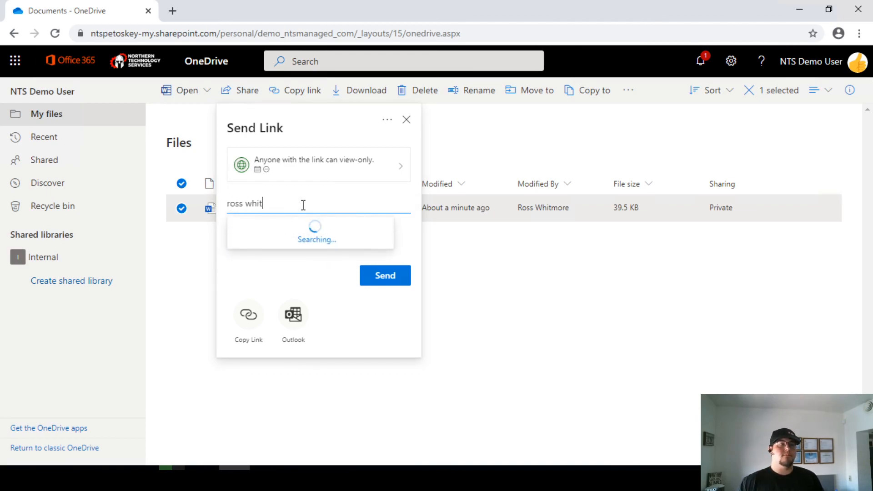
- Send the view-only link to the colleague with the note 'Please view this new list for the month'
left_click(293, 233)
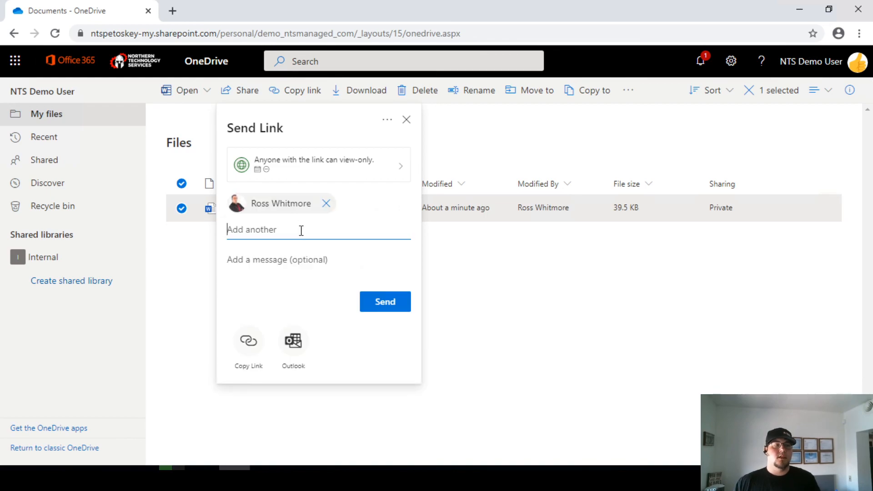
left_click(309, 258)
type("Please view this ")
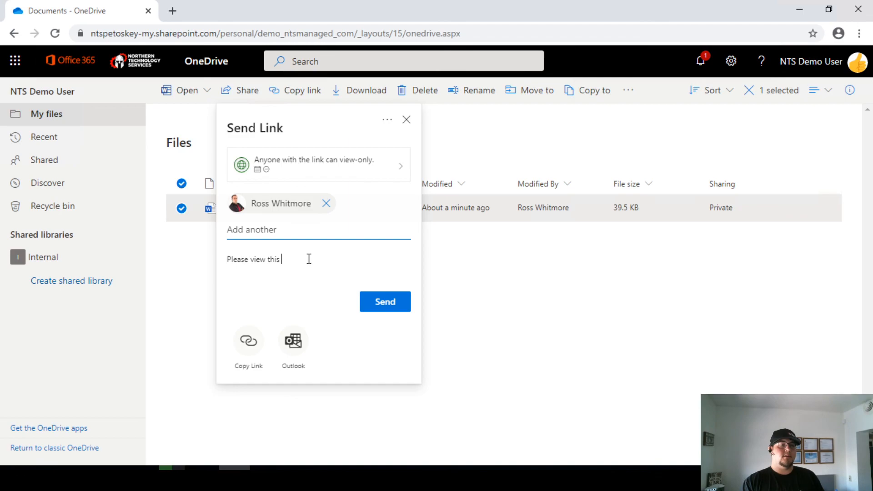
type("new list for the month")
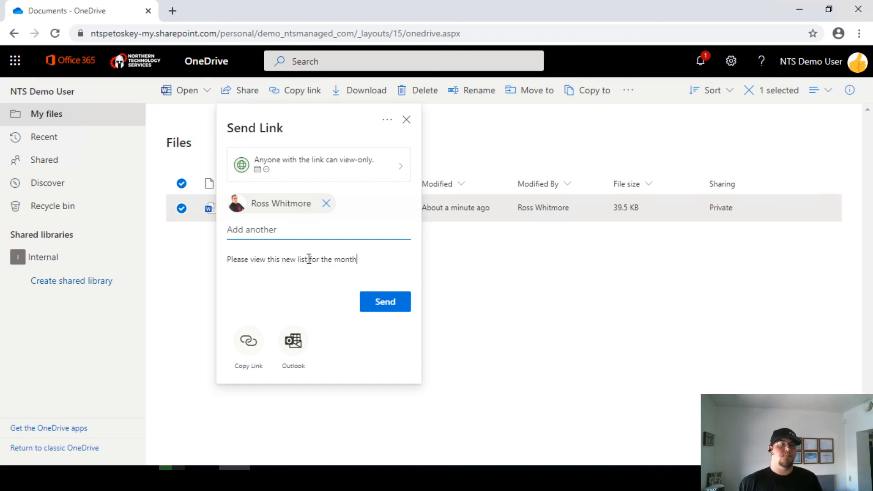
left_click(391, 307)
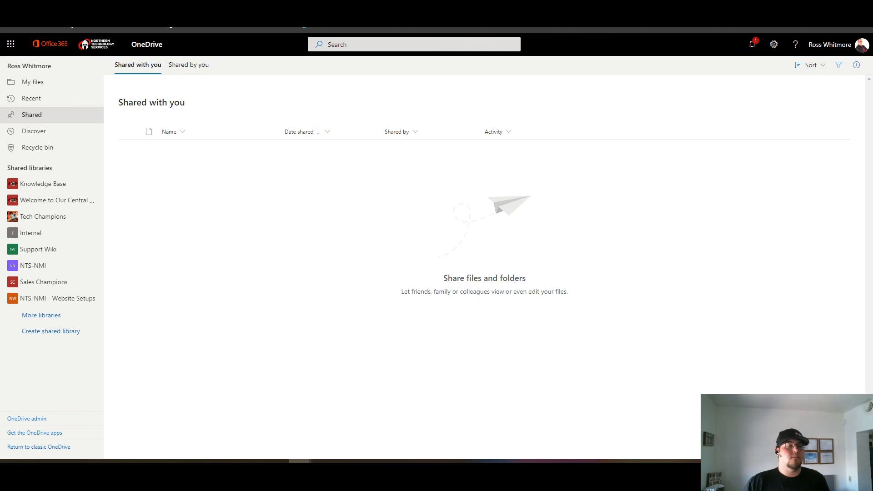
- Refresh the recipient's Shared with you page and open Shared Shopping List.docx in Word for the web
left_click(39, 10)
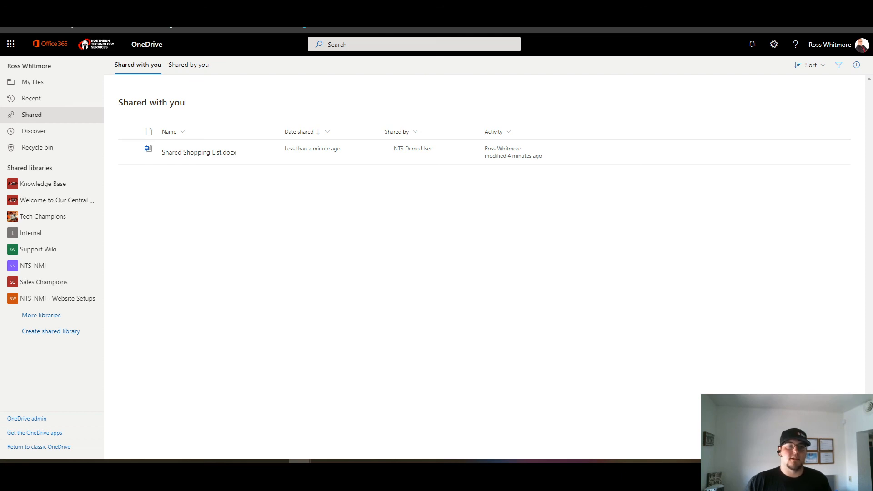
left_click(203, 153)
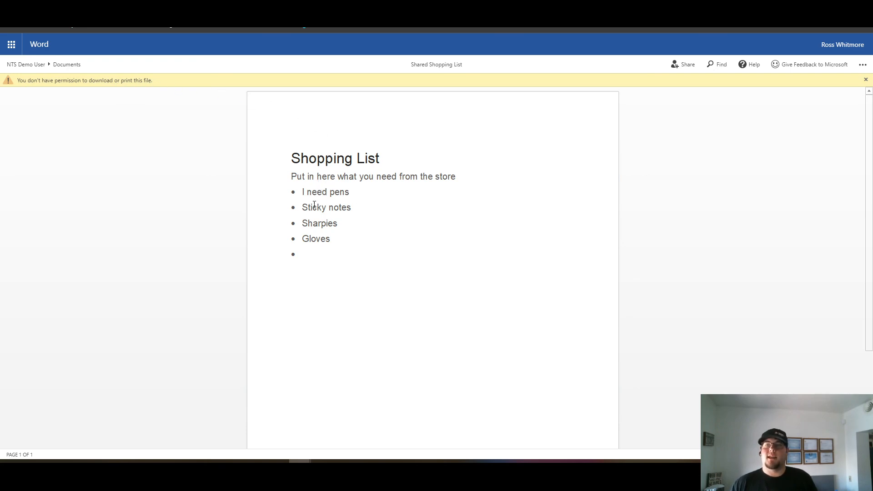
- As the recipient, check the Share link audience, limited to people with existing access, and cancel
left_click(675, 64)
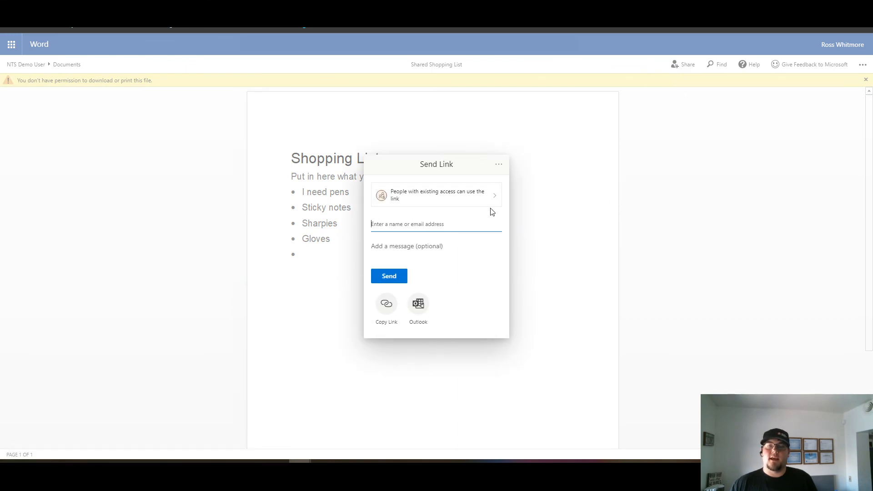
left_click(449, 205)
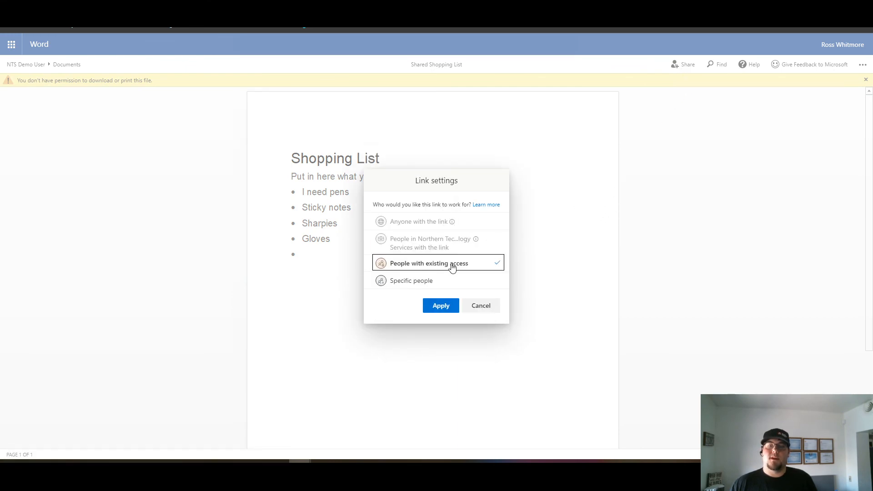
left_click(479, 305)
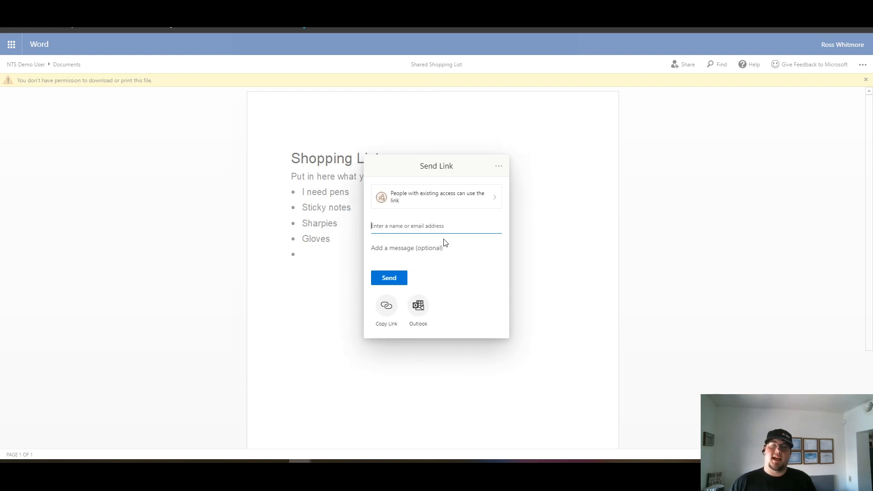
left_click(546, 165)
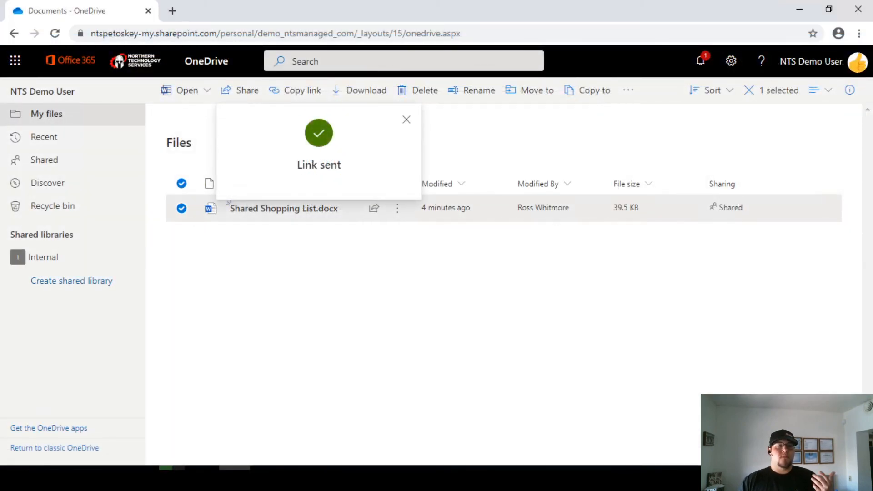
- In Manage access, change the view-only link's expiry to Wednesday May 20 2020 and save
left_click(406, 119)
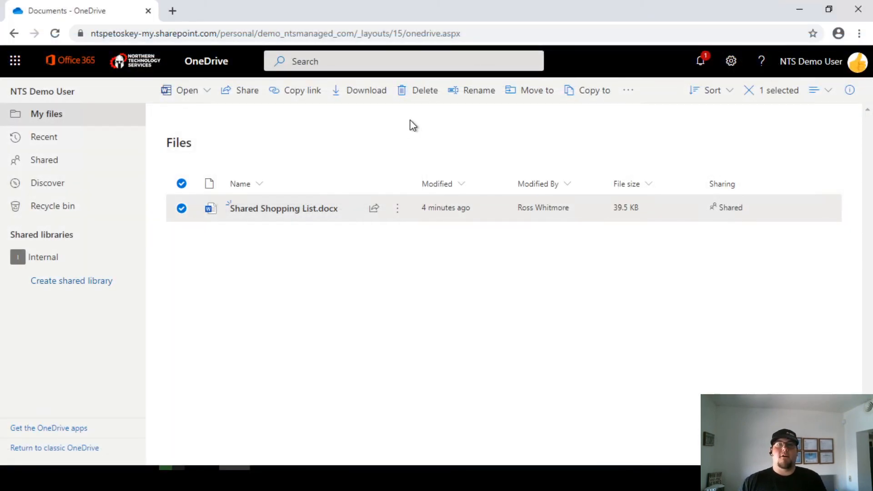
left_click(402, 208)
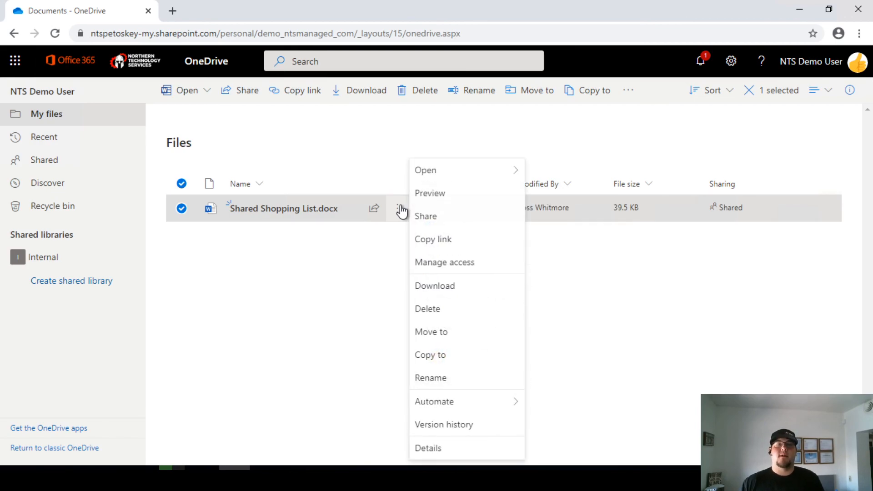
left_click(440, 267)
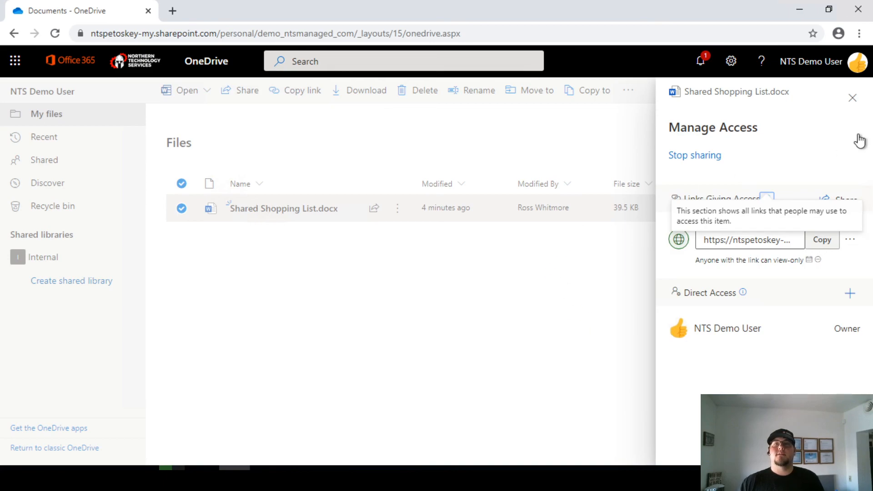
left_click(852, 240)
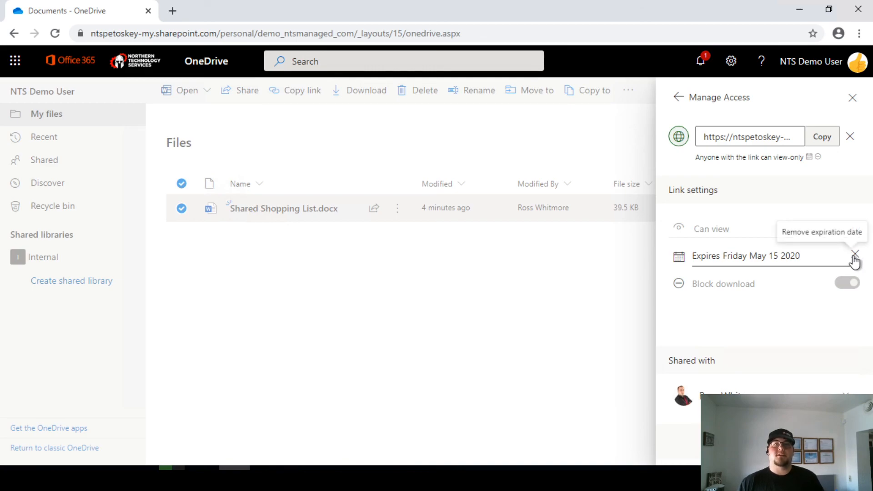
left_click(816, 260)
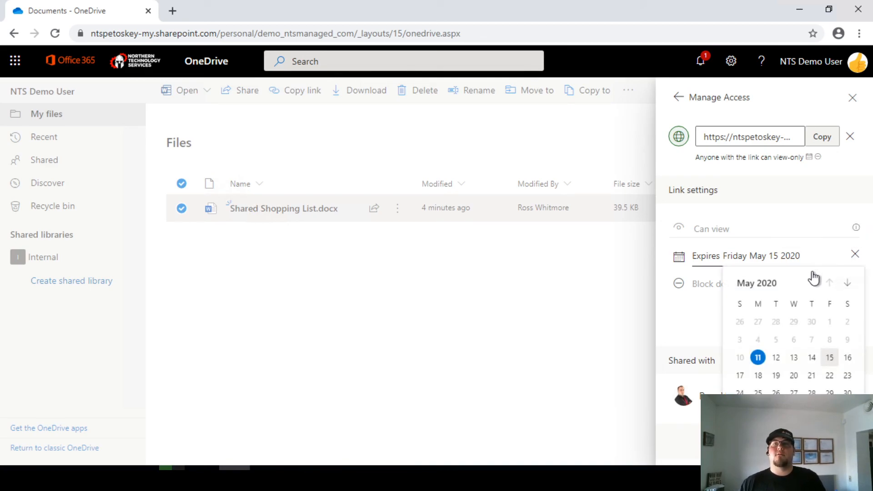
left_click(793, 375)
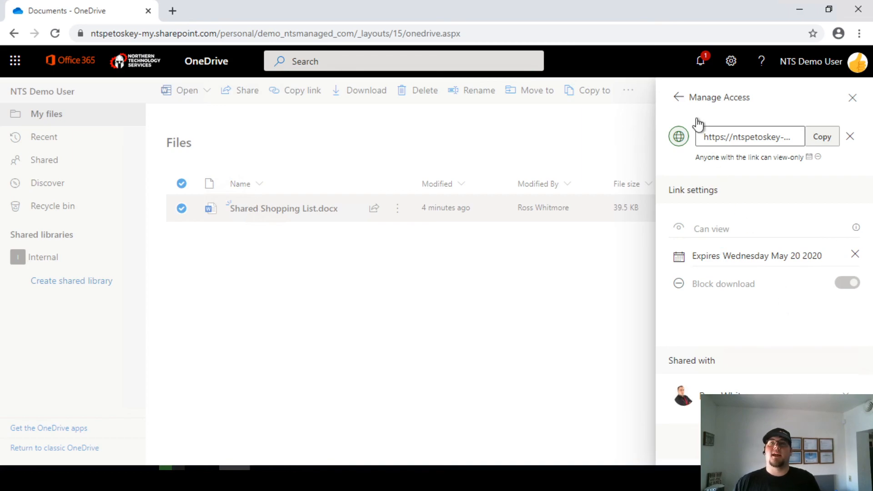
left_click(679, 97)
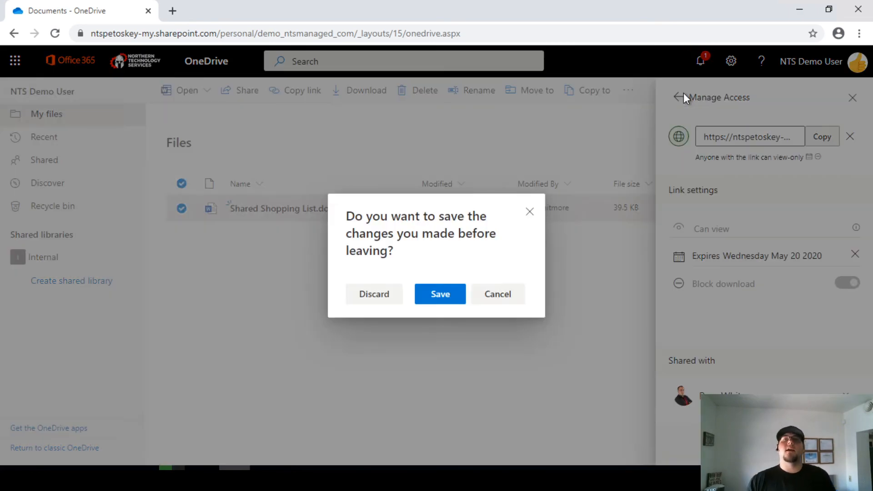
left_click(434, 294)
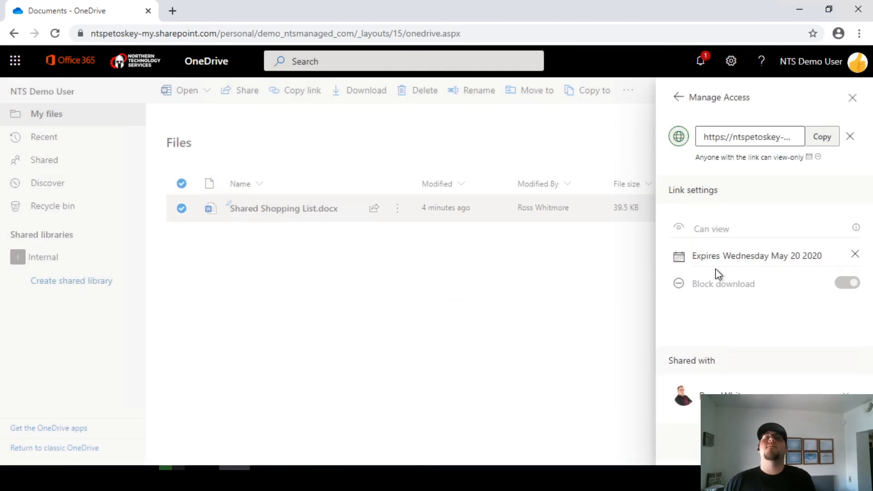
left_click(677, 98)
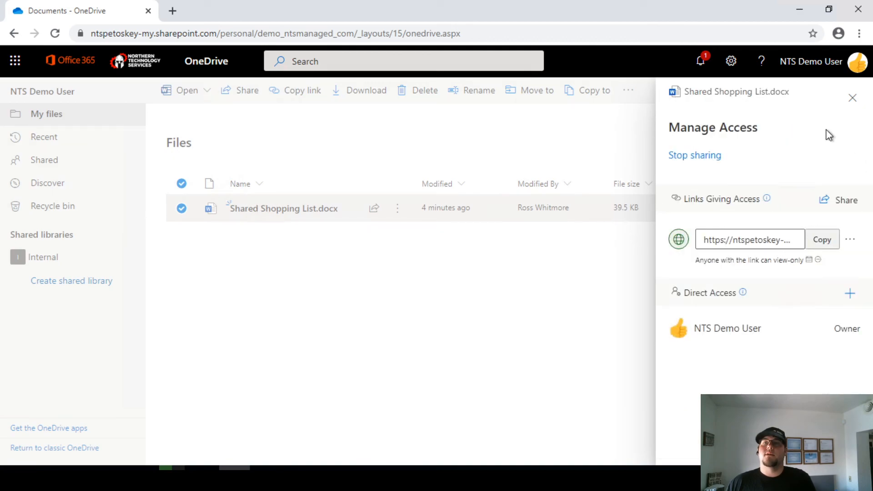
left_click(853, 99)
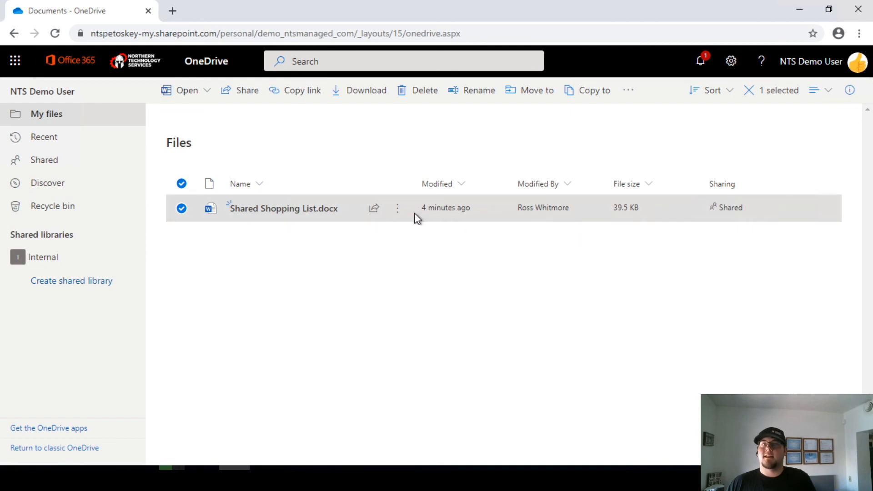
- Stop sharing Shared Shopping List.docx from Manage access, revoking all links and access
left_click(397, 209)
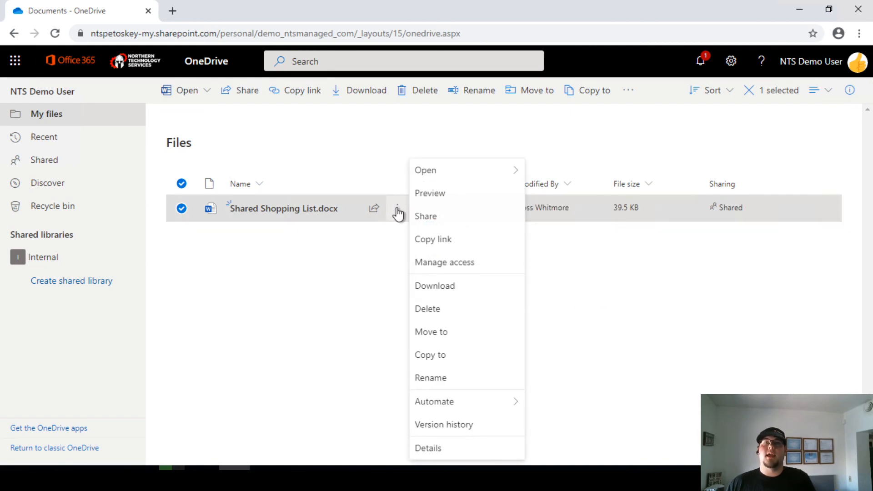
left_click(431, 262)
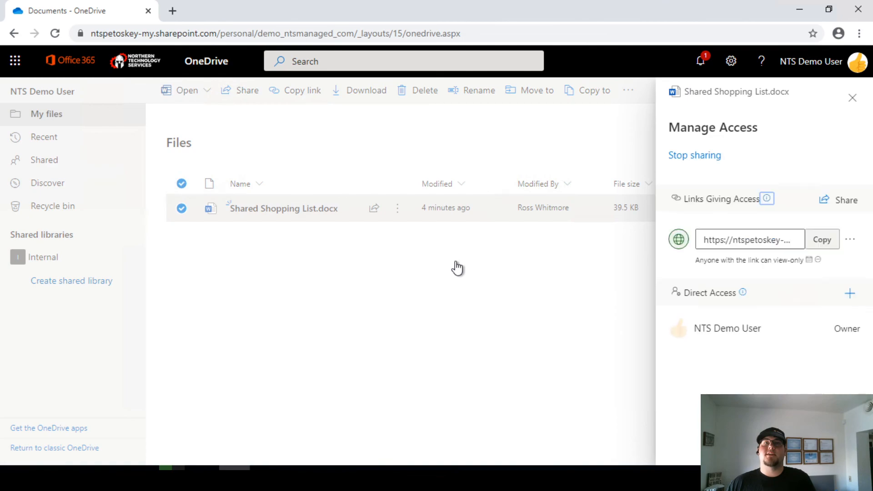
left_click(689, 157)
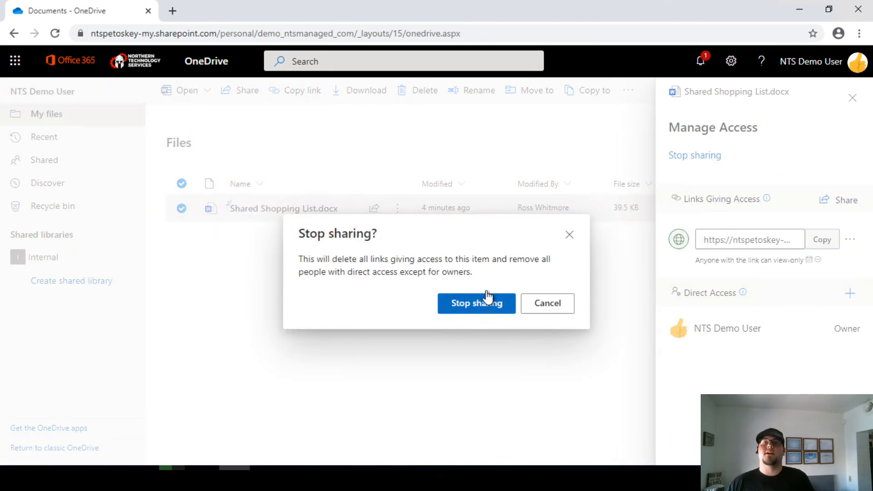
left_click(483, 311)
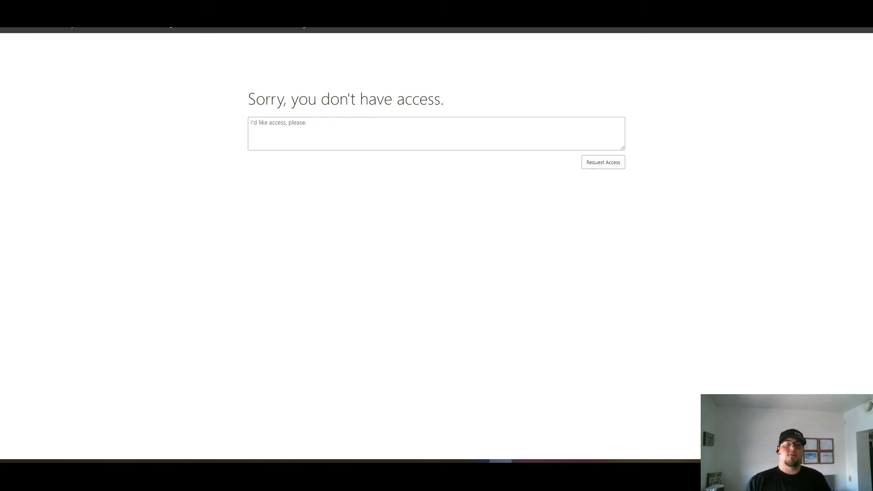
- As the recipient, try the file again, then remove Shared Shopping List.docx from Shared with you
key("alt+Tab")
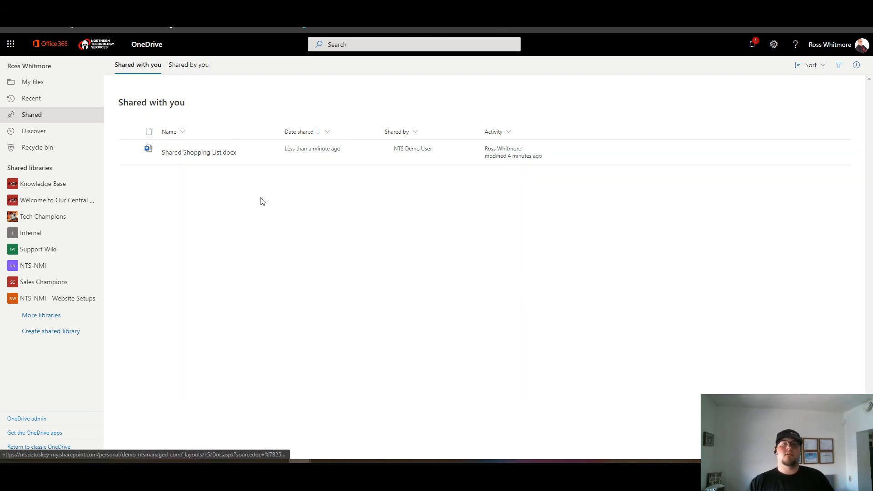
left_click(149, 150)
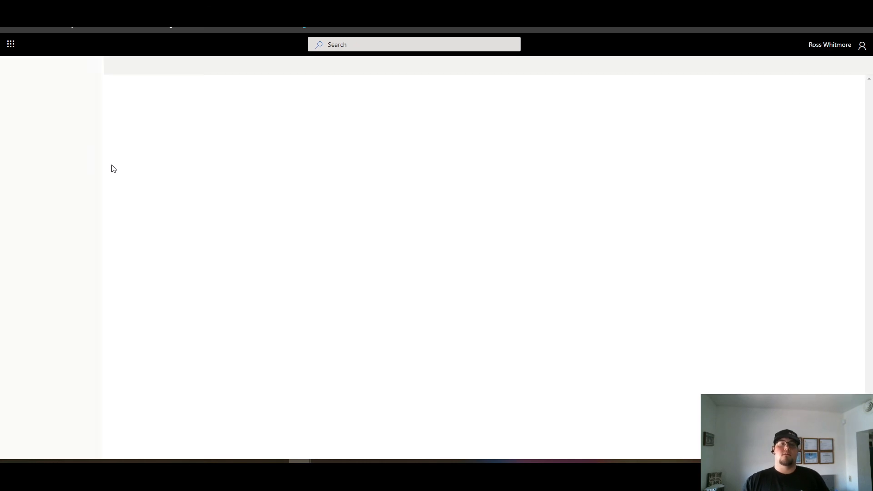
left_click(128, 148)
left_click(276, 68)
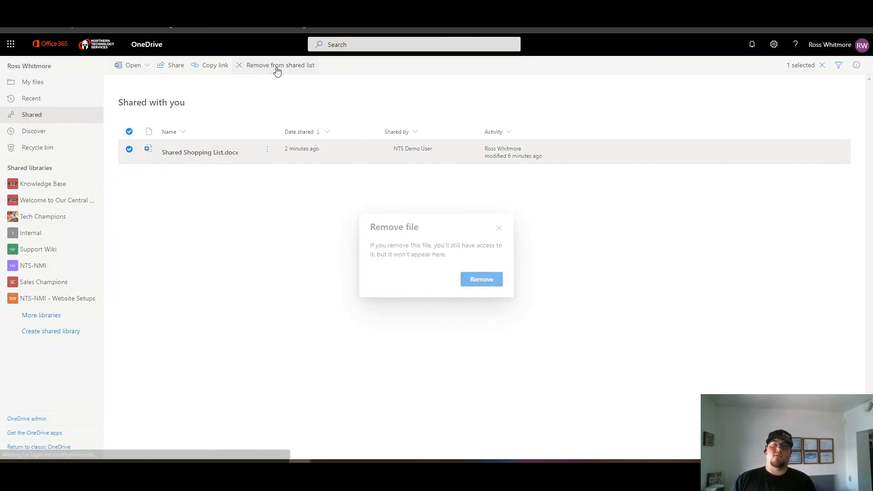
left_click(488, 281)
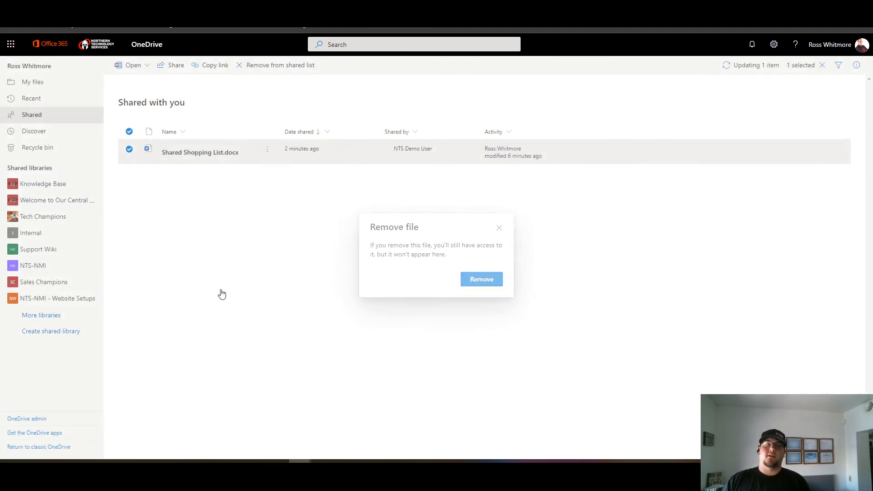